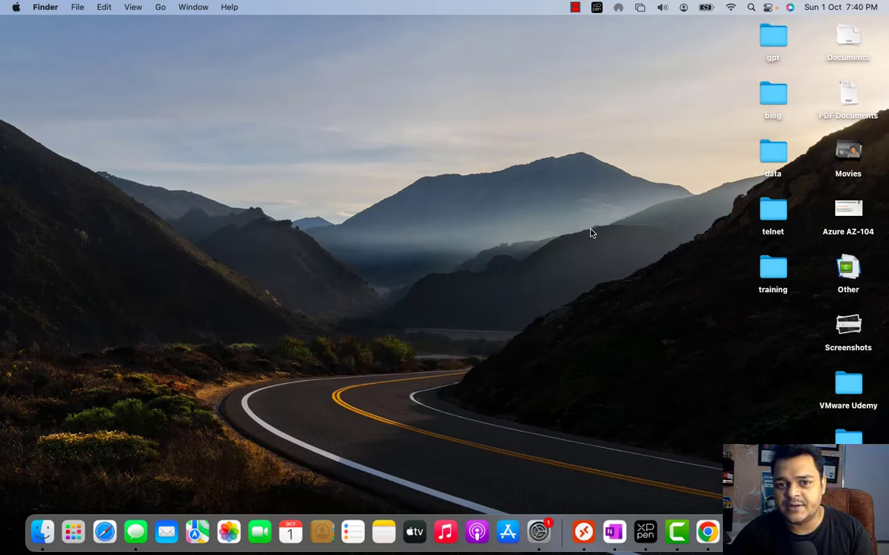
Step: Switch to the Domain Server 2016 virtual machine and sign in to the CLOUD domain administrator account with its password
{"action": "key", "text": "ctrl+Right"}
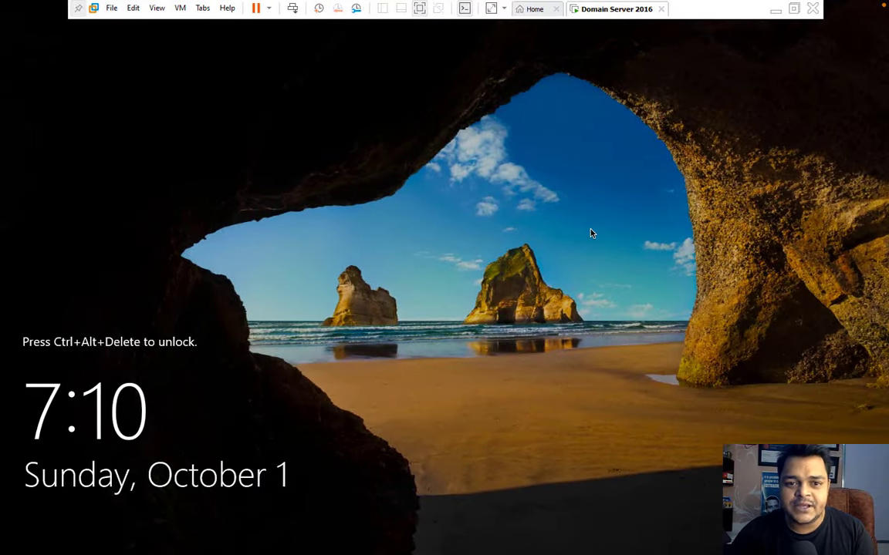
{"action": "left_click", "coordinate": [290, 11]}
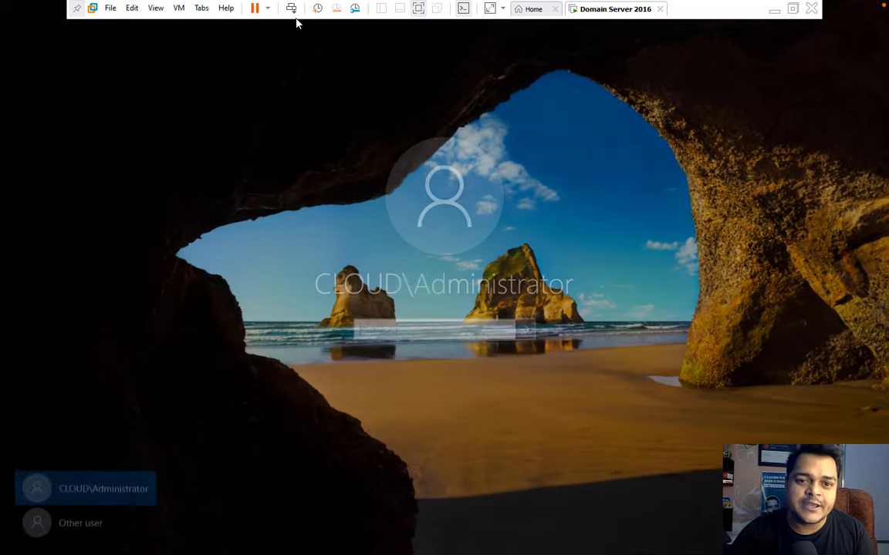
{"action": "type", "text": "••••"}
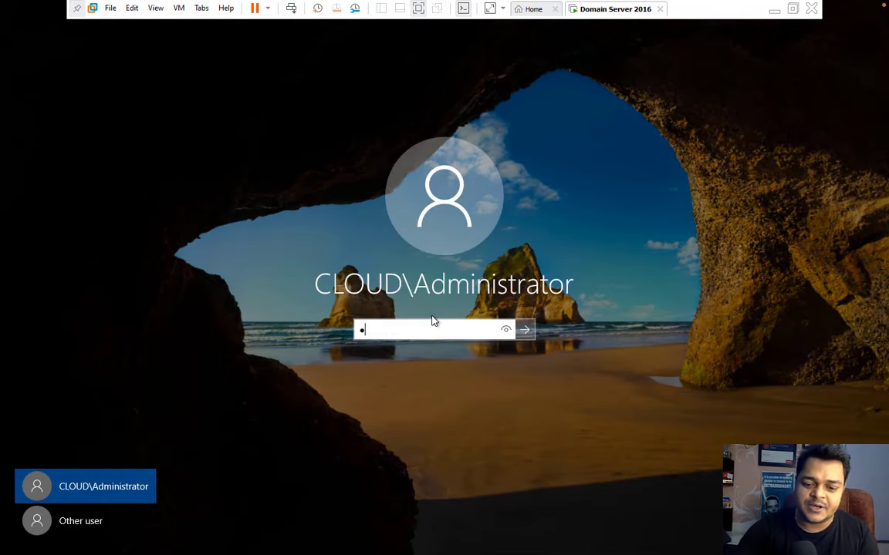
{"action": "type", "text": "•••••"}
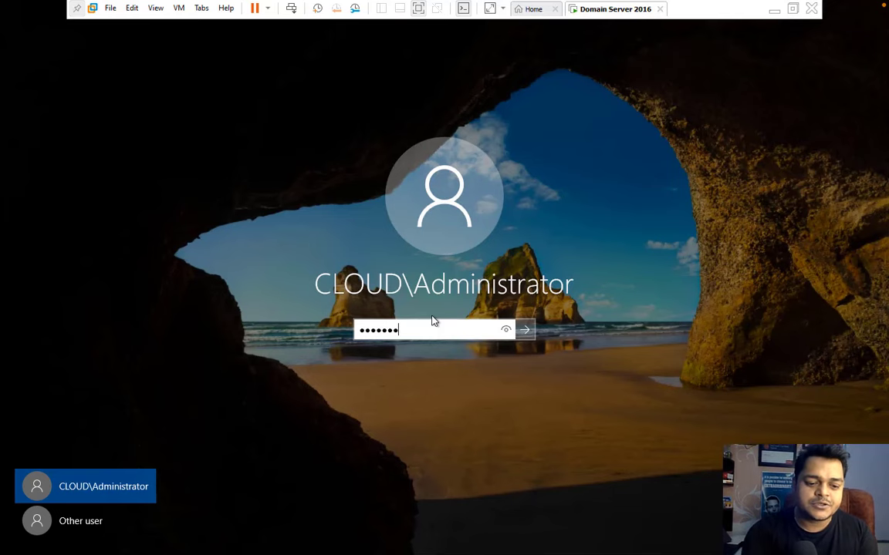
{"action": "key", "text": "Return"}
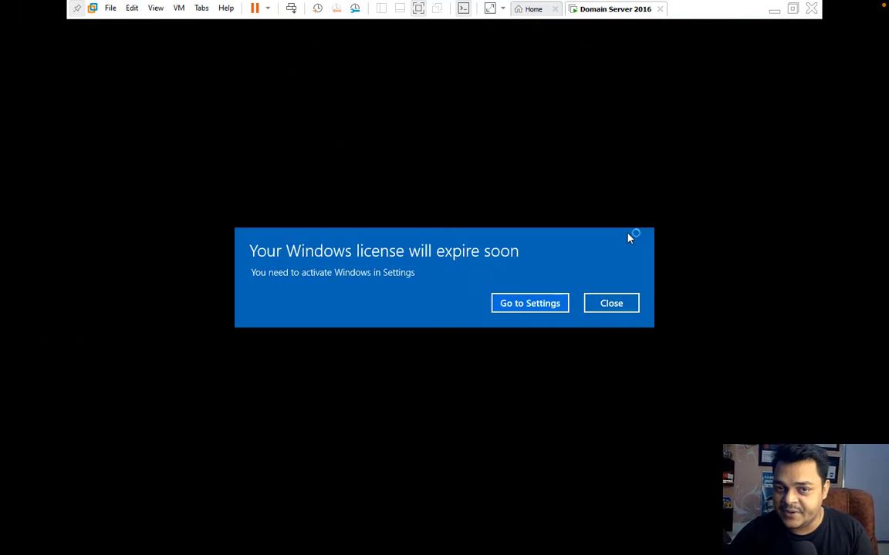
Step: Dismiss the Windows licence expiry notice, close Server Manager and refresh the desktop
{"action": "left_click", "coordinate": [607, 310]}
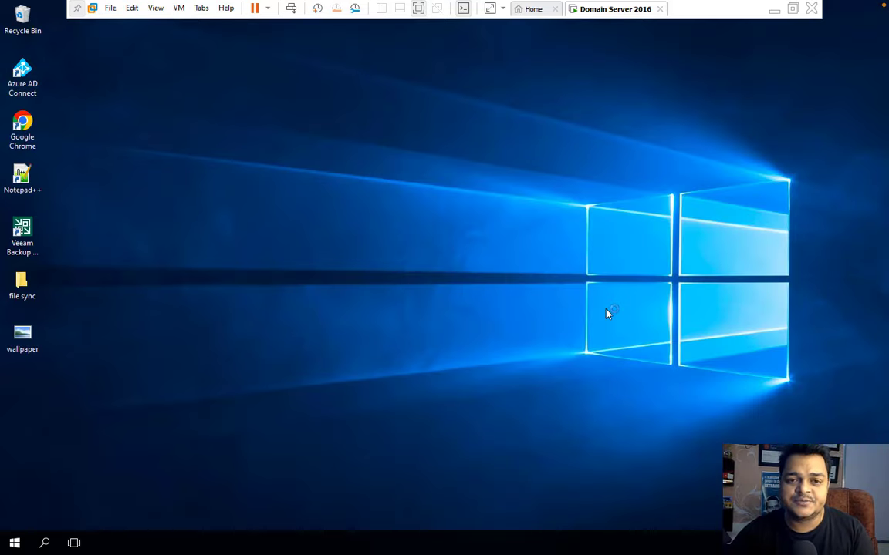
{"action": "left_click", "coordinate": [505, 357]}
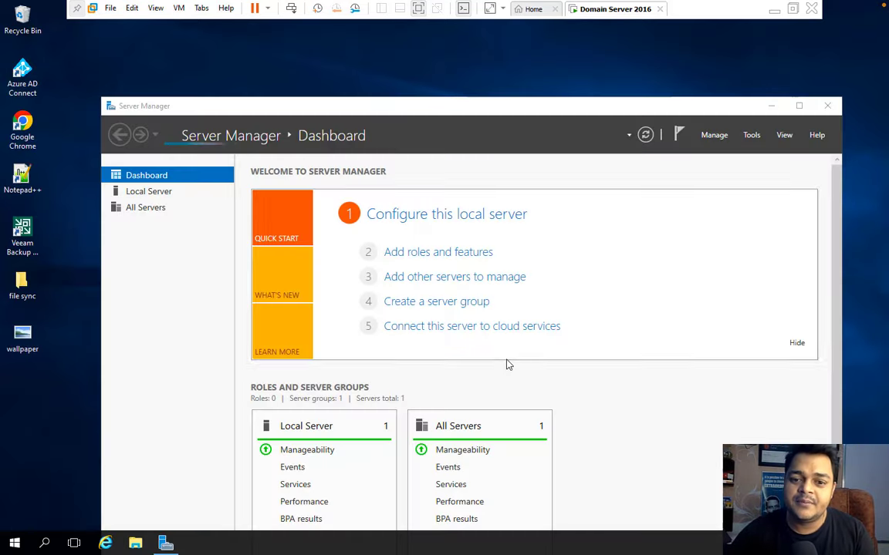
{"action": "left_click", "coordinate": [827, 105]}
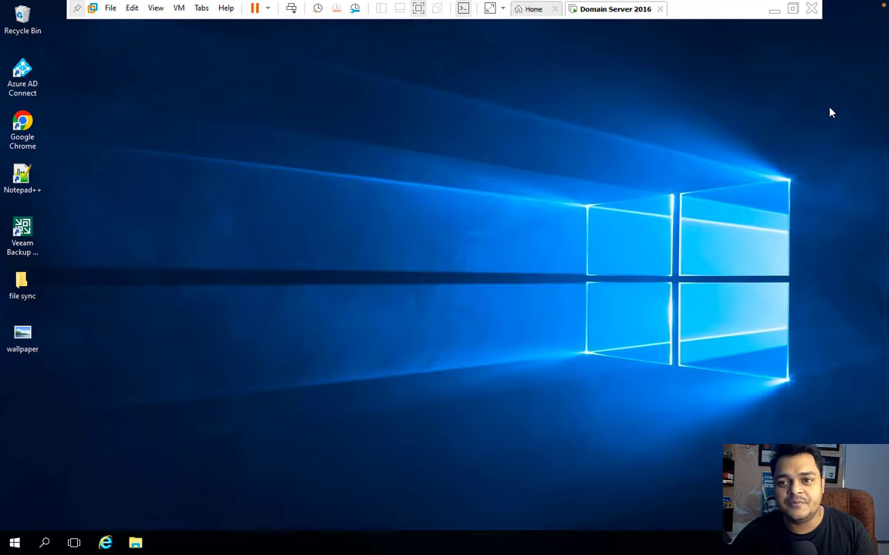
{"action": "right_click", "coordinate": [480, 190]}
{"action": "left_click", "coordinate": [519, 223]}
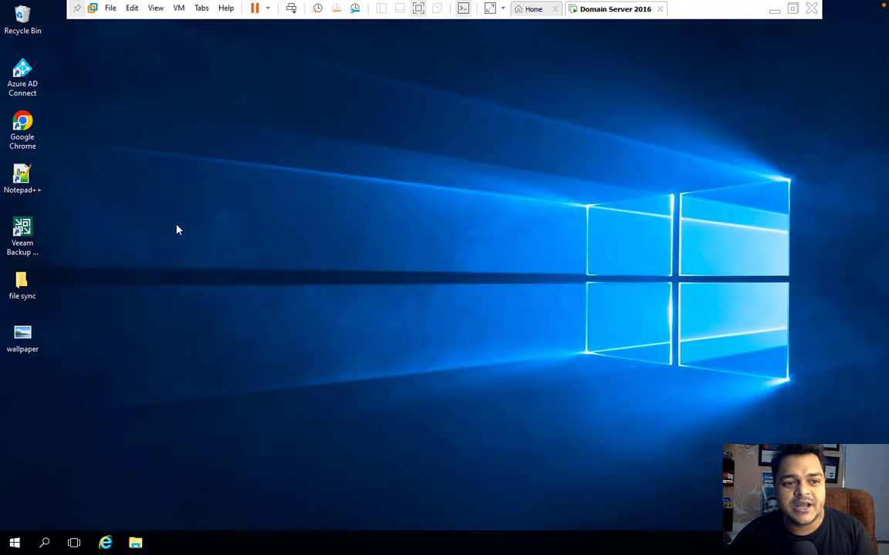
Step: Launch the Veeam Backup & Replication Console and connect to localhost on port 9392 using Windows session authentication
{"action": "left_click", "coordinate": [22, 240]}
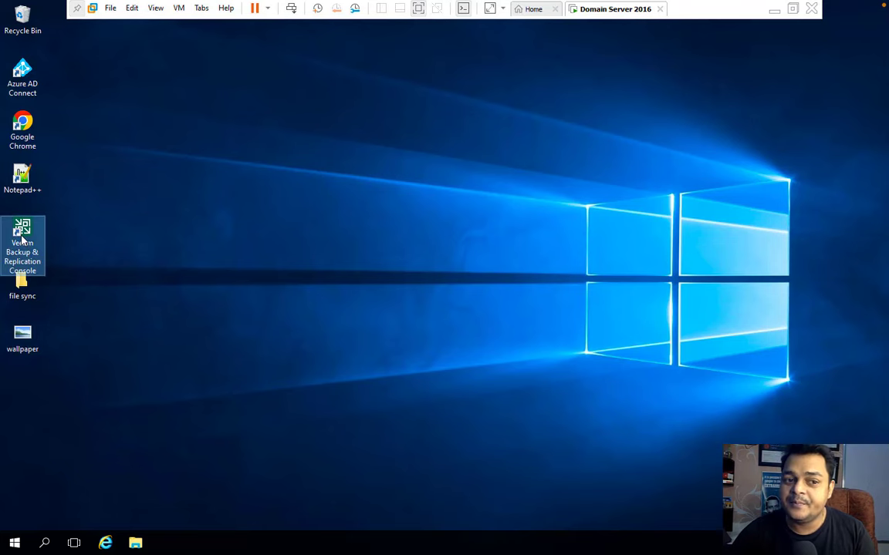
{"action": "right_click", "coordinate": [22, 240]}
{"action": "left_click", "coordinate": [58, 245]}
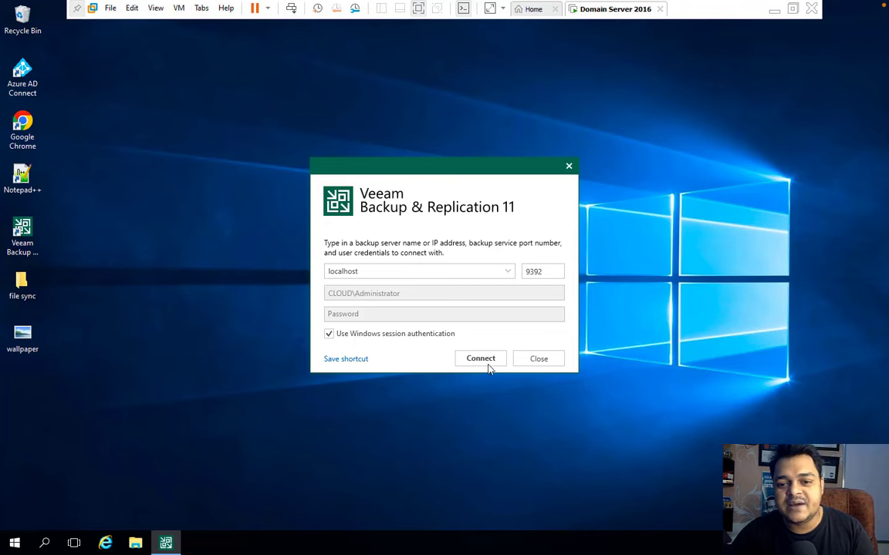
{"action": "left_click", "coordinate": [489, 363]}
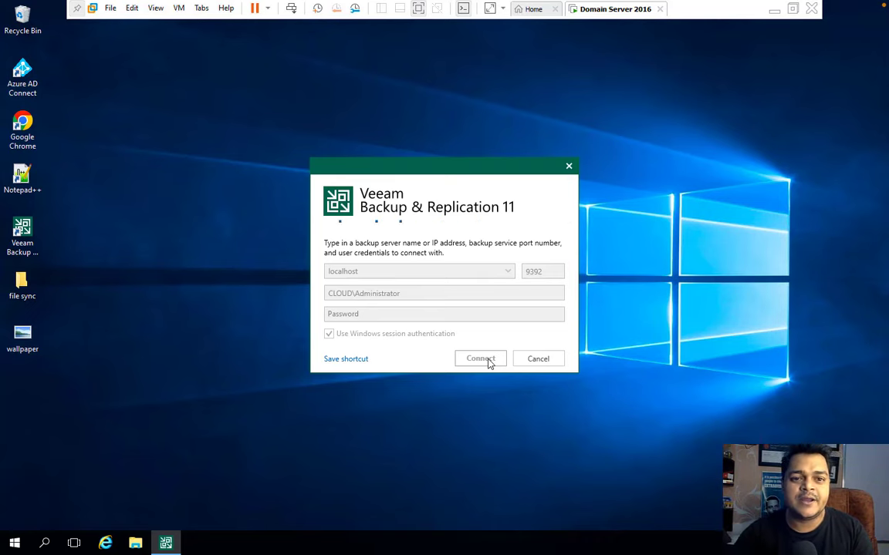
Step: Switch to the Azure portal in Chrome on the Mac and open the storage accounts list
{"action": "key", "text": "ctrl+Left"}
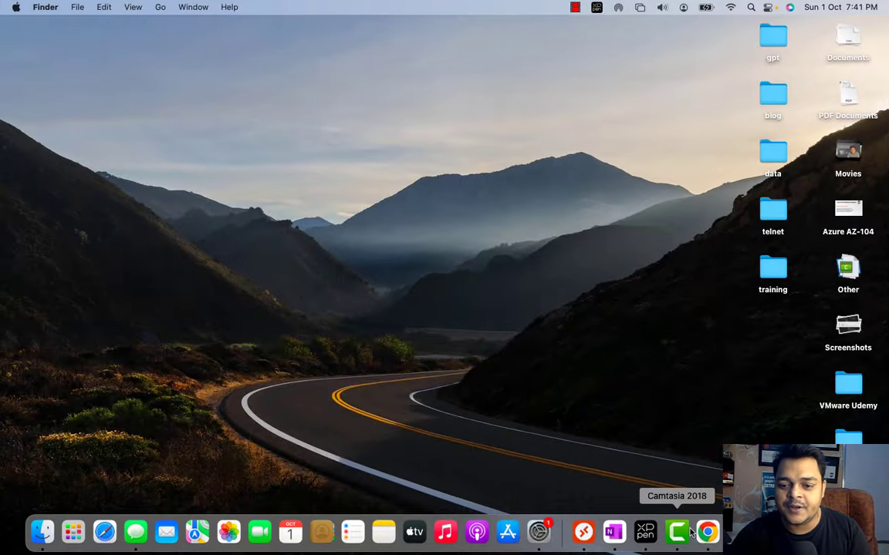
{"action": "left_click", "coordinate": [707, 533]}
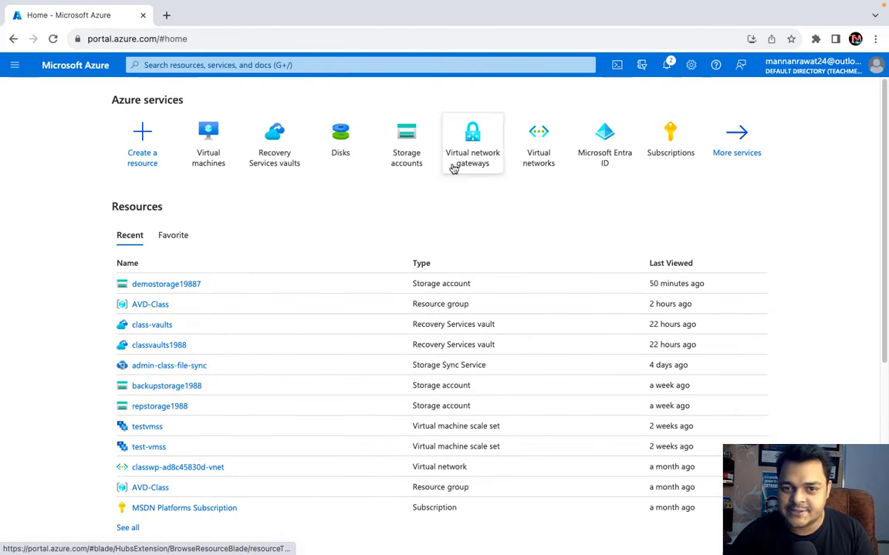
{"action": "left_click", "coordinate": [414, 172]}
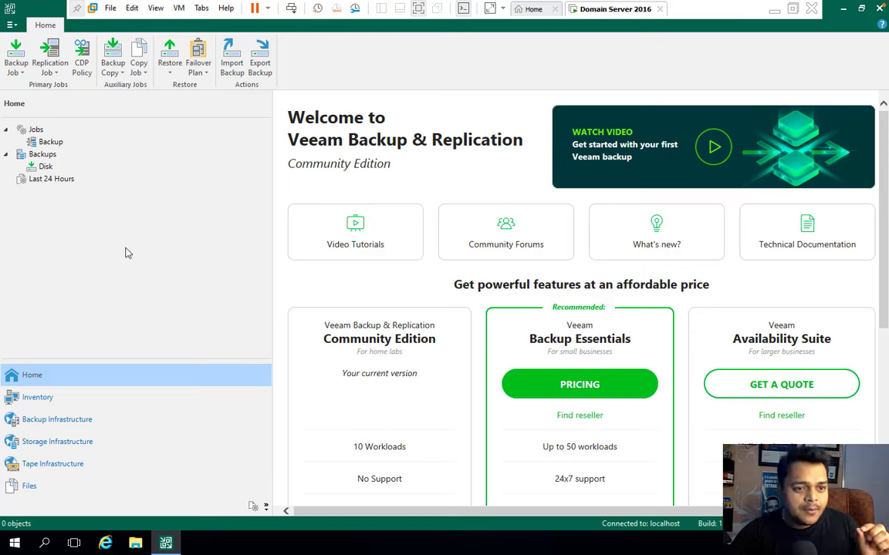
Step: Start adding a backup repository in Veeam's backup infrastructure, choosing object storage, Microsoft Azure Storage and Azure Blob Storage
{"action": "left_click", "coordinate": [52, 426]}
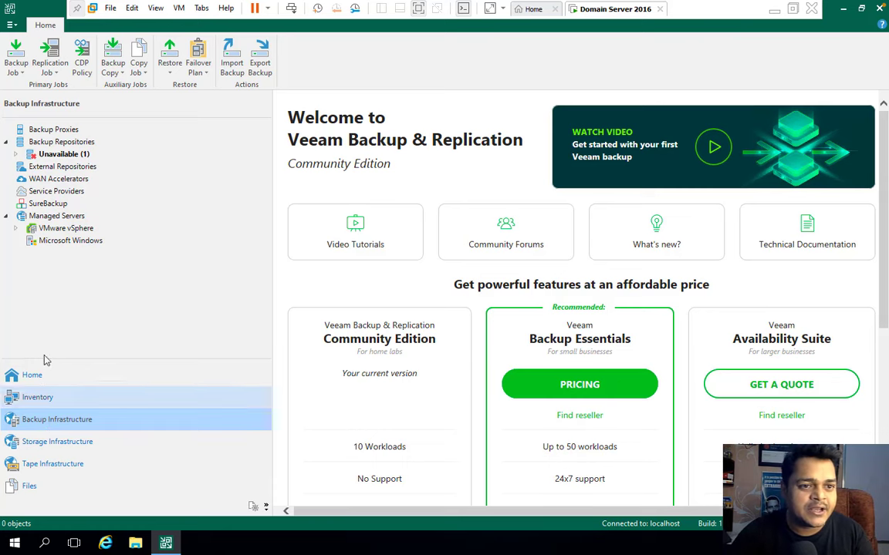
{"action": "left_click", "coordinate": [60, 145]}
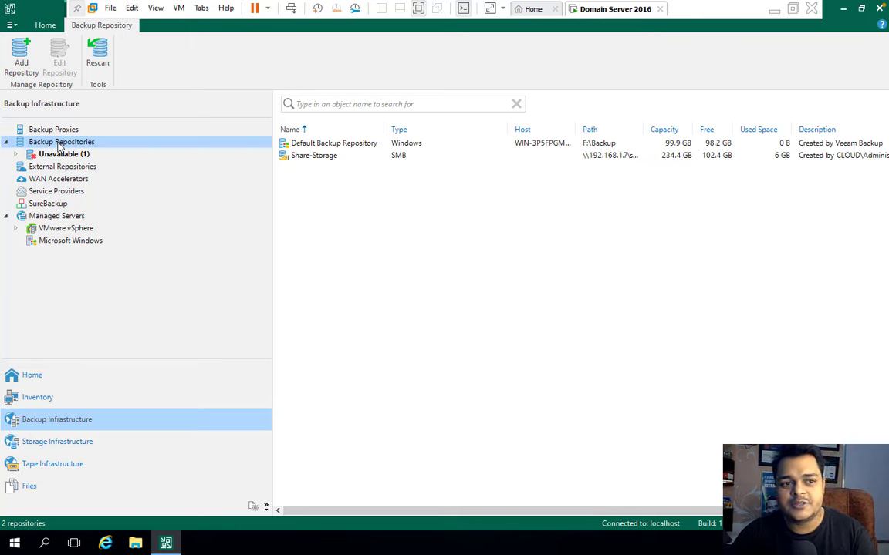
{"action": "right_click", "coordinate": [59, 145]}
{"action": "left_click", "coordinate": [104, 149]}
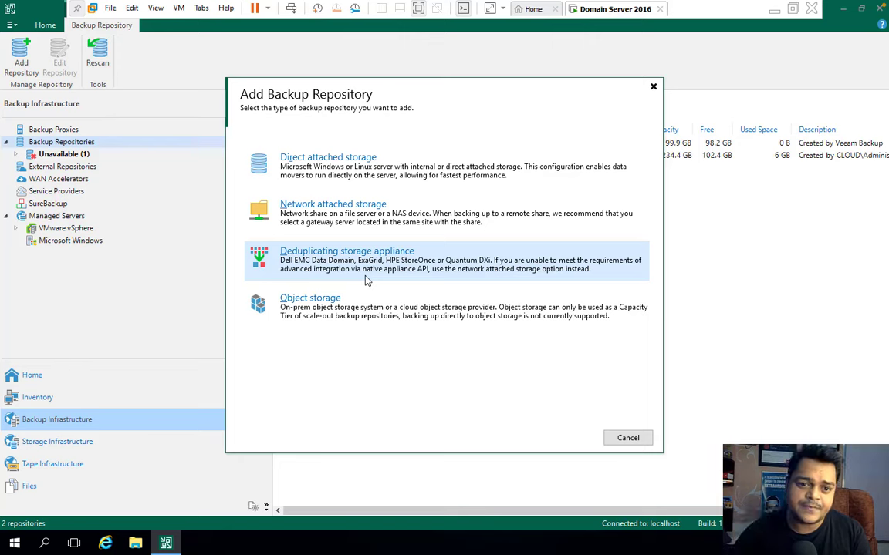
{"action": "left_click", "coordinate": [317, 304]}
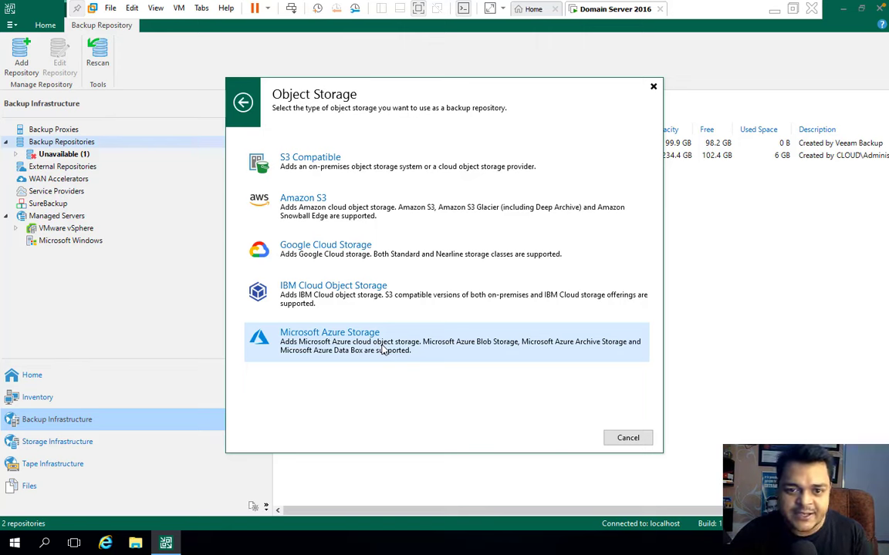
{"action": "left_click", "coordinate": [359, 345]}
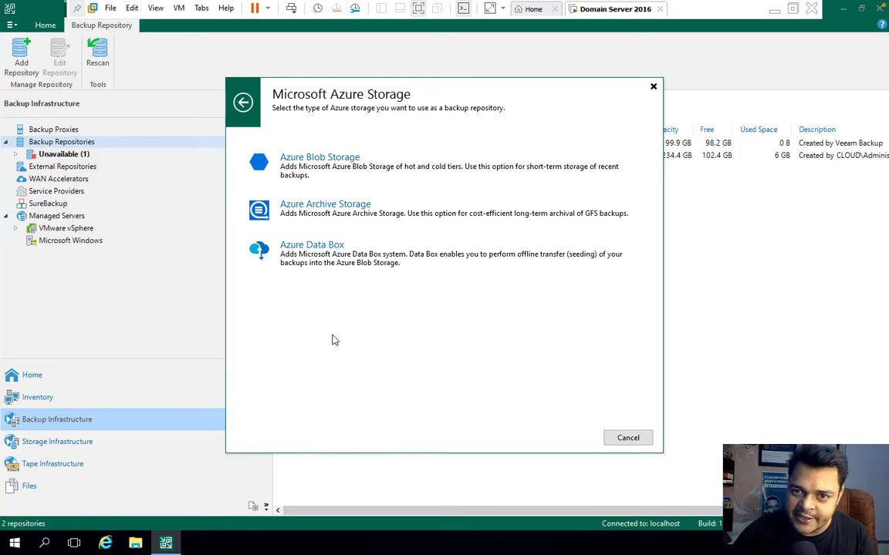
{"action": "left_click", "coordinate": [357, 168]}
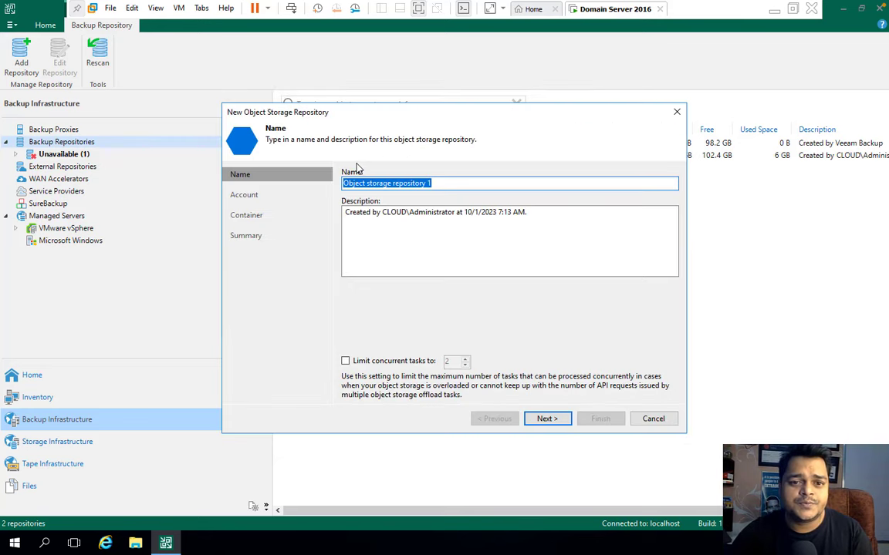
Step: Name the new object storage repository Azure_Blob and proceed to its account settings
{"action": "type", "text": "Azure"}
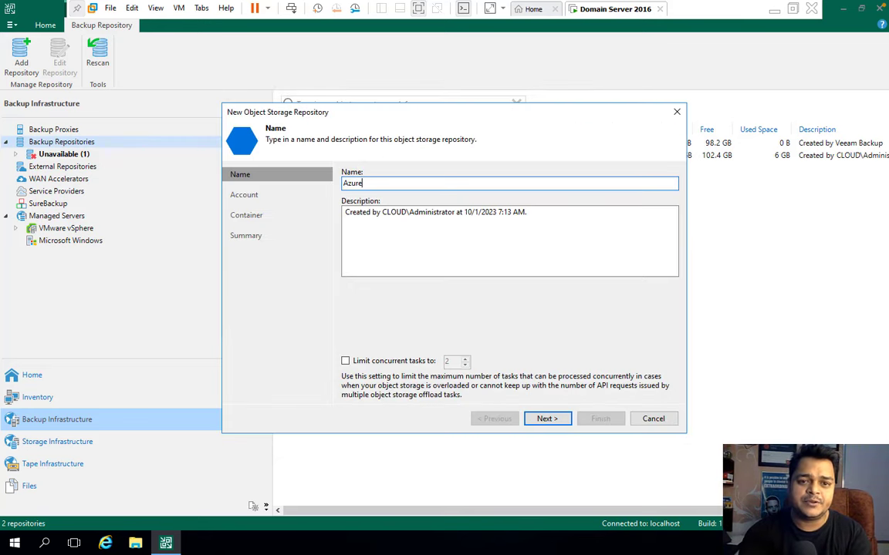
{"action": "type", "text": "_Blob"}
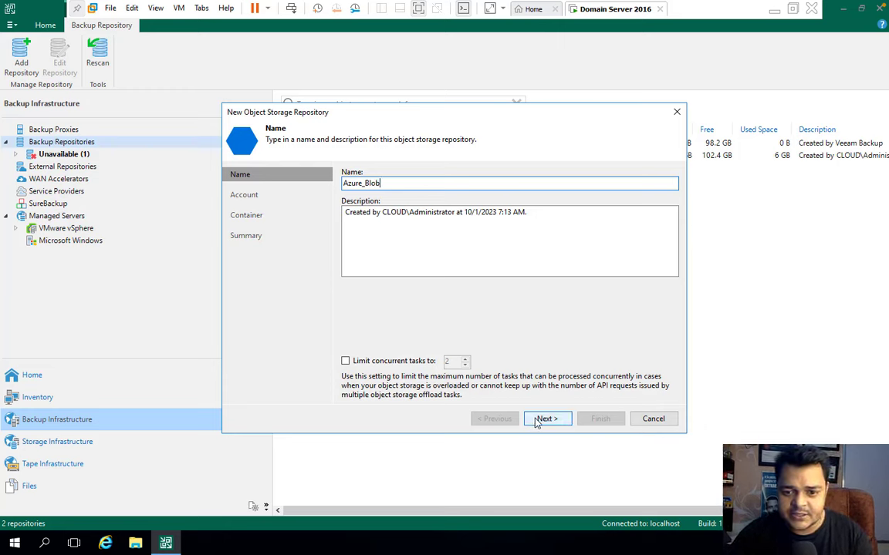
{"action": "left_click", "coordinate": [536, 421]}
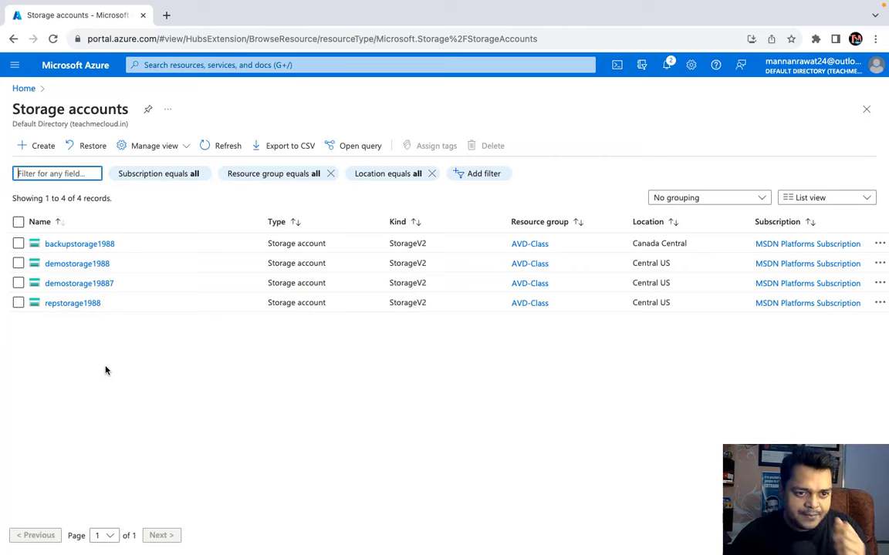
Step: Create a container named local-azure-storage in the demostorage19887 storage account in the Azure portal
{"action": "left_click", "coordinate": [75, 287]}
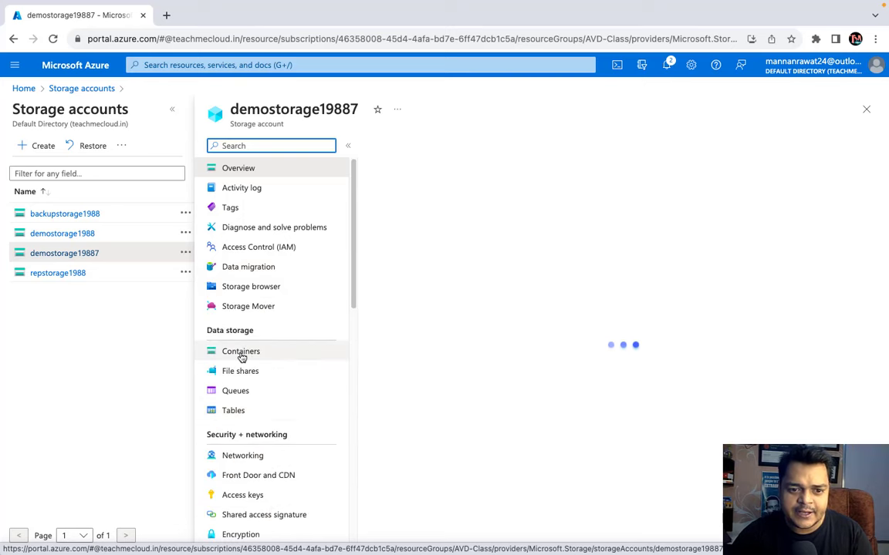
{"action": "left_click", "coordinate": [241, 352]}
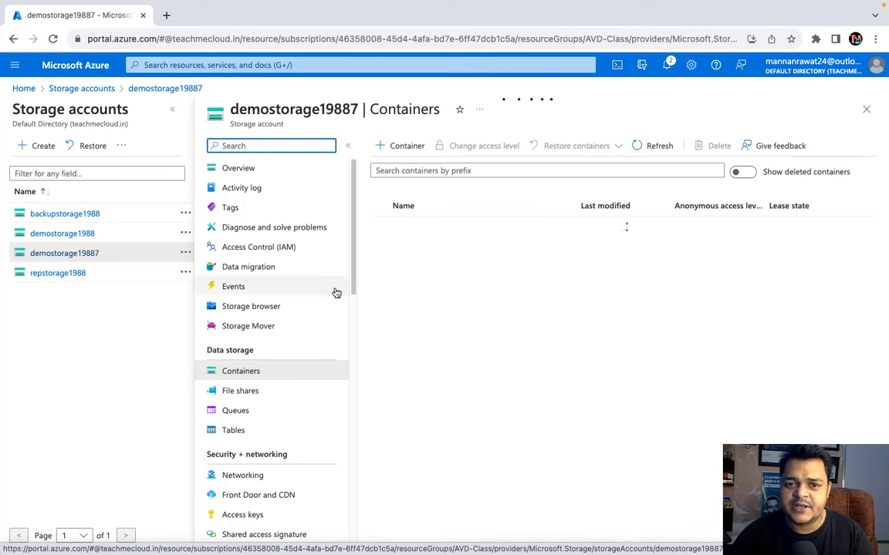
{"action": "left_click", "coordinate": [406, 146]}
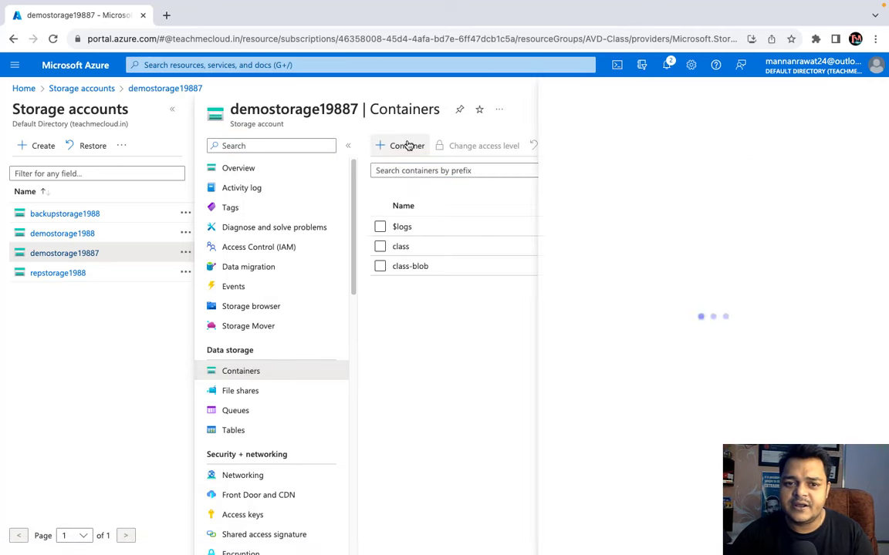
{"action": "type", "text": "l"}
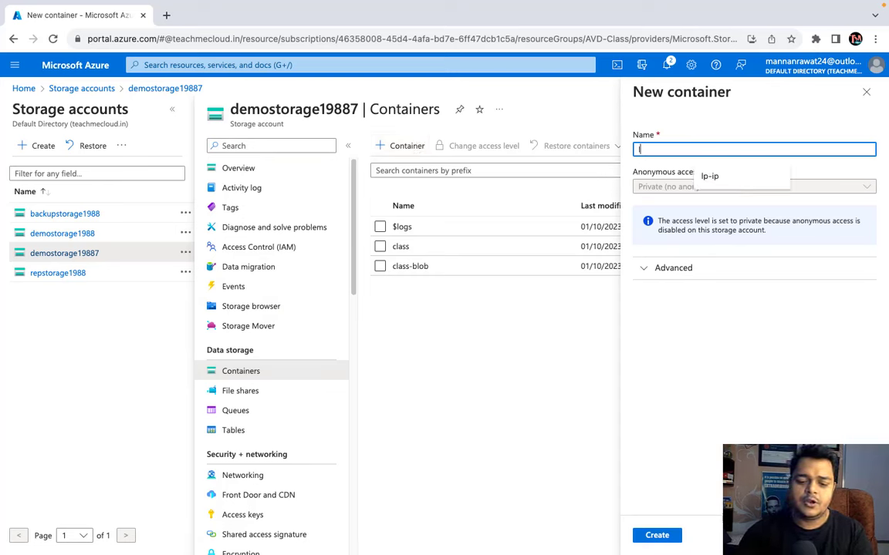
{"action": "type", "text": "ocal-azur"}
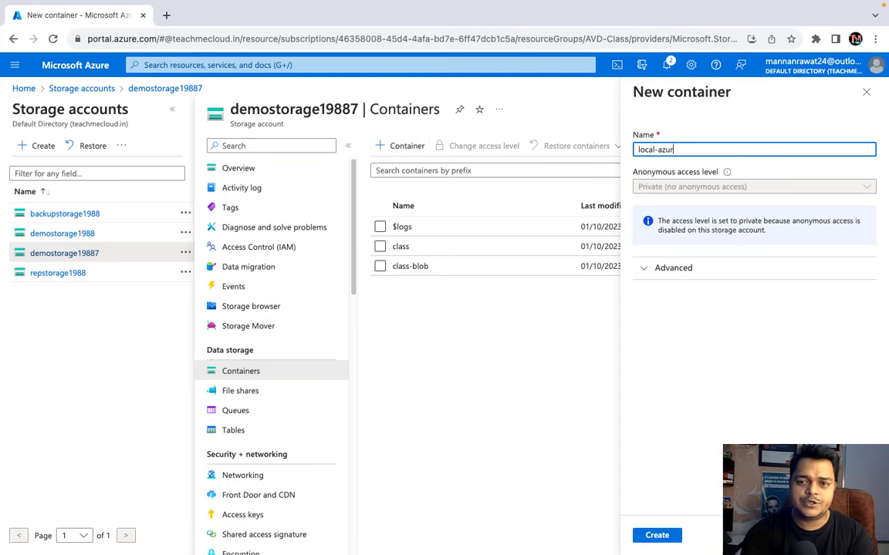
{"action": "type", "text": "e-storage"}
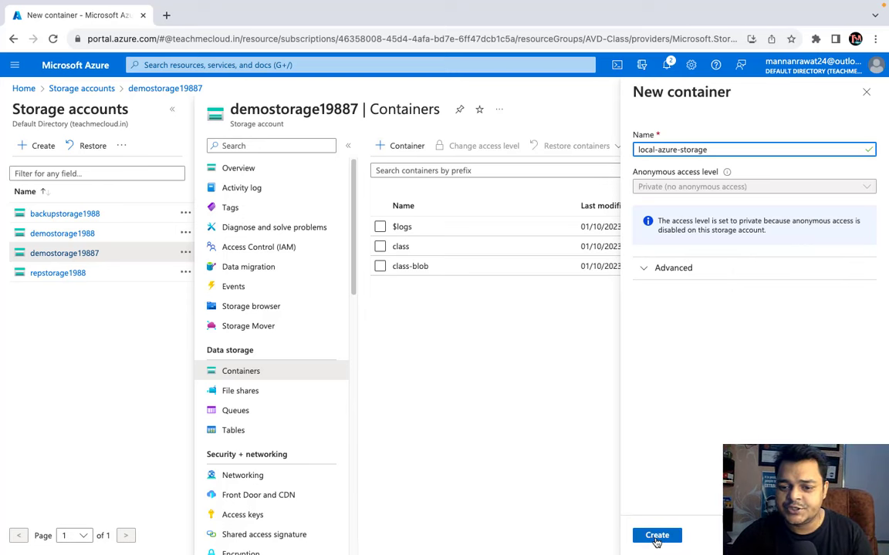
{"action": "left_click", "coordinate": [656, 535]}
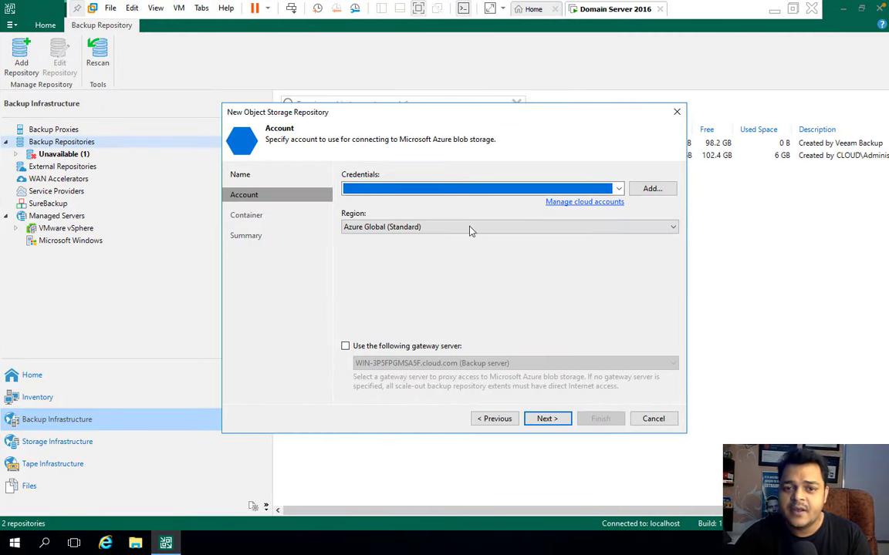
Step: Examine the Azure region choices, including Azure China and Azure Government, and leave the region on Azure Global (Standard)
{"action": "left_click", "coordinate": [472, 229]}
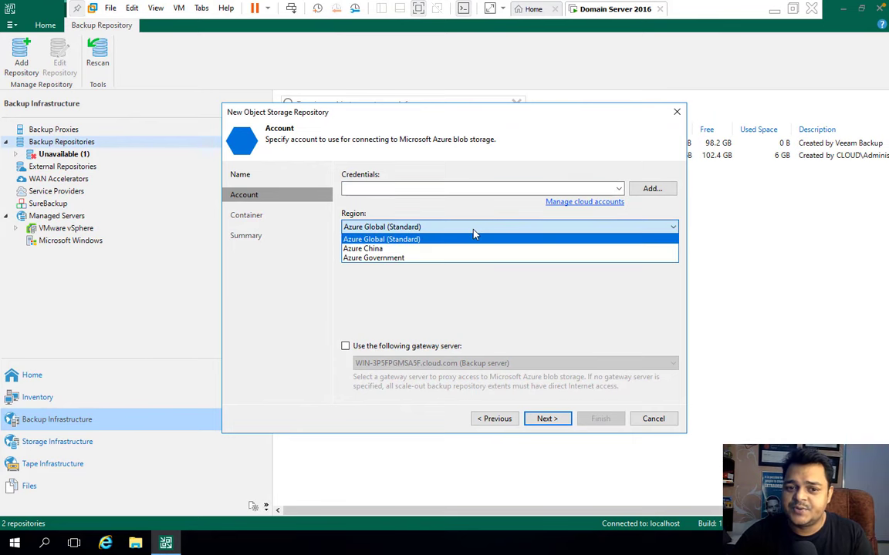
{"action": "left_click", "coordinate": [474, 232]}
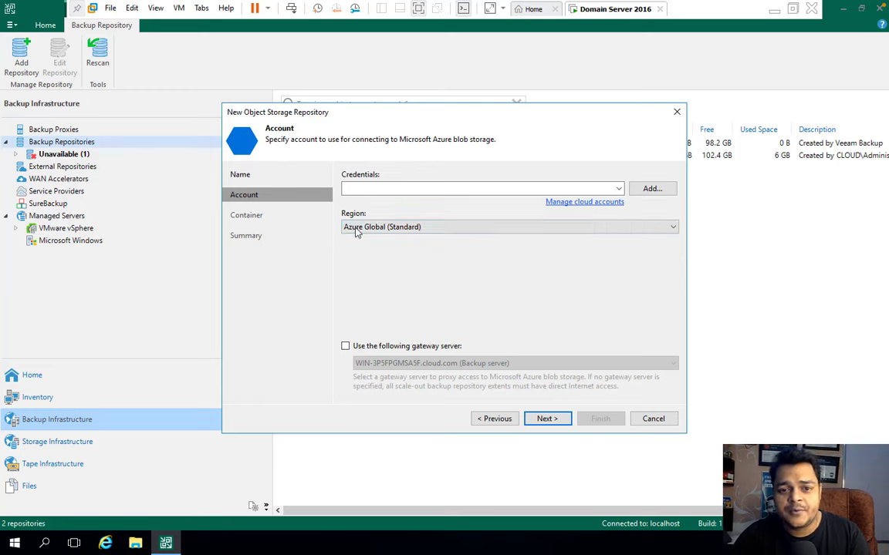
{"action": "left_click", "coordinate": [391, 233]}
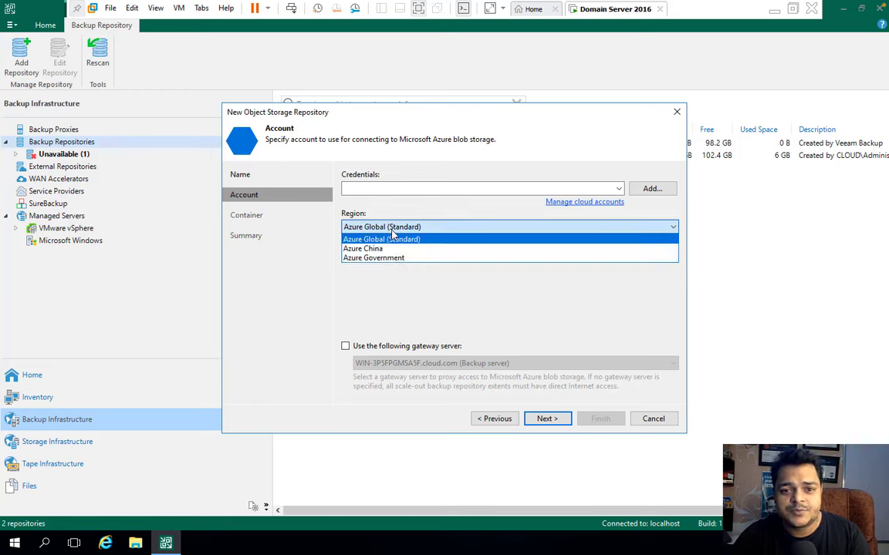
{"action": "left_click", "coordinate": [392, 234]}
{"action": "left_click", "coordinate": [392, 233]}
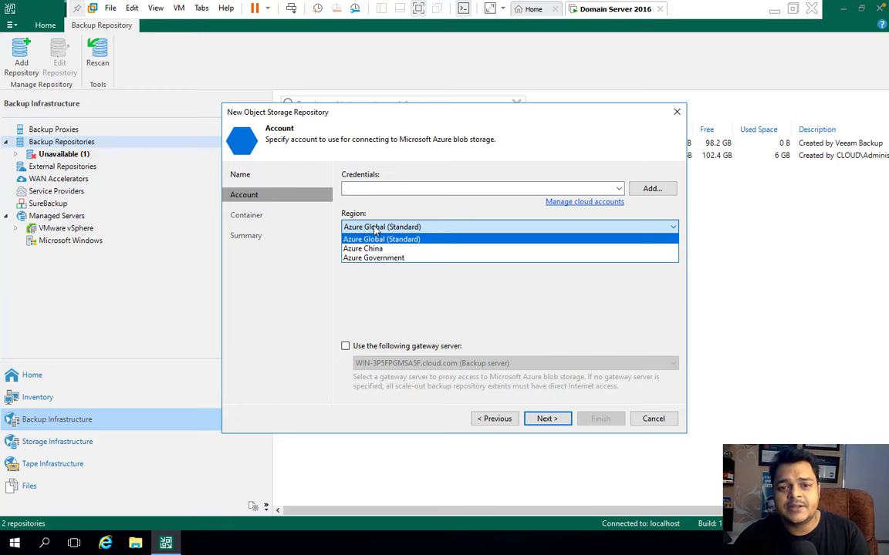
{"action": "left_click", "coordinate": [373, 250]}
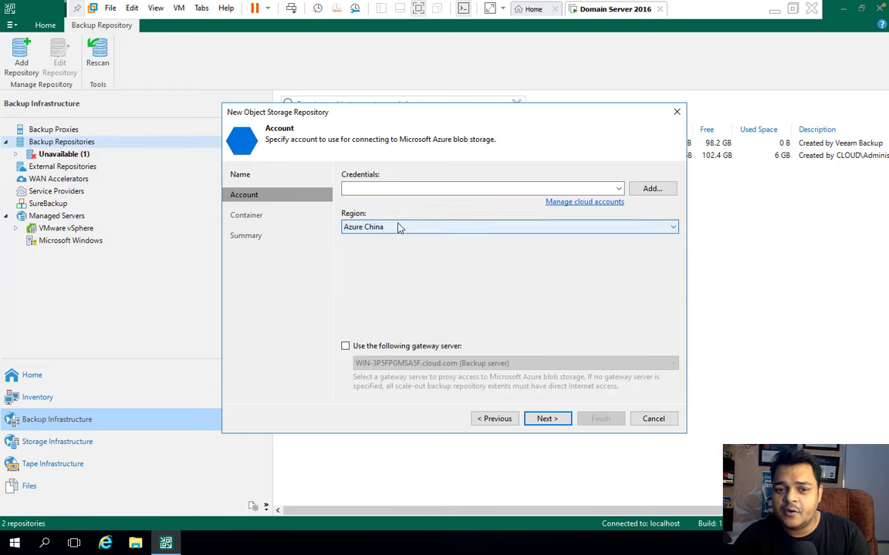
{"action": "left_click", "coordinate": [399, 226]}
{"action": "left_click", "coordinate": [389, 259]}
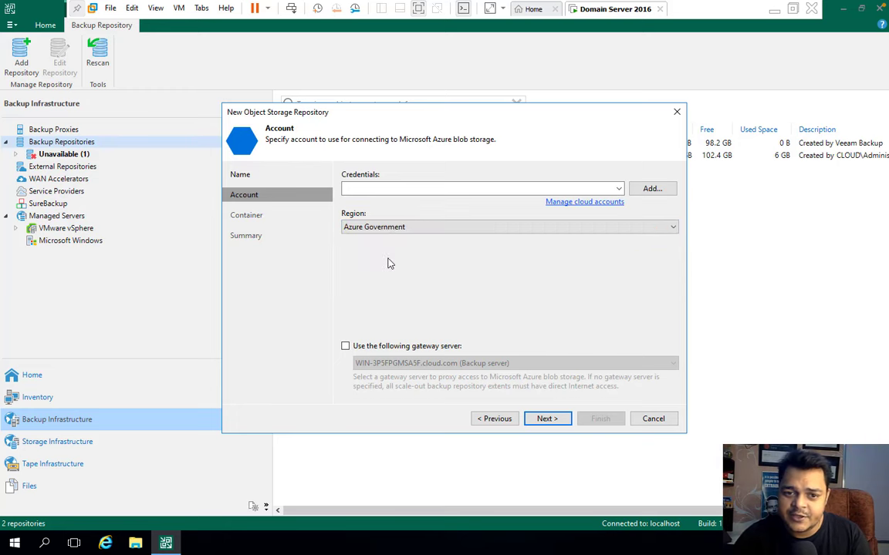
{"action": "left_click", "coordinate": [419, 228]}
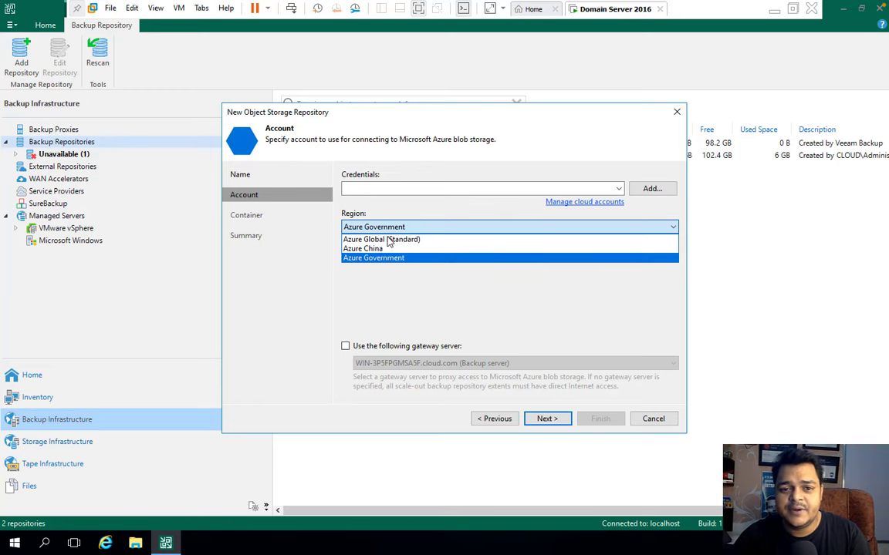
{"action": "left_click", "coordinate": [386, 240]}
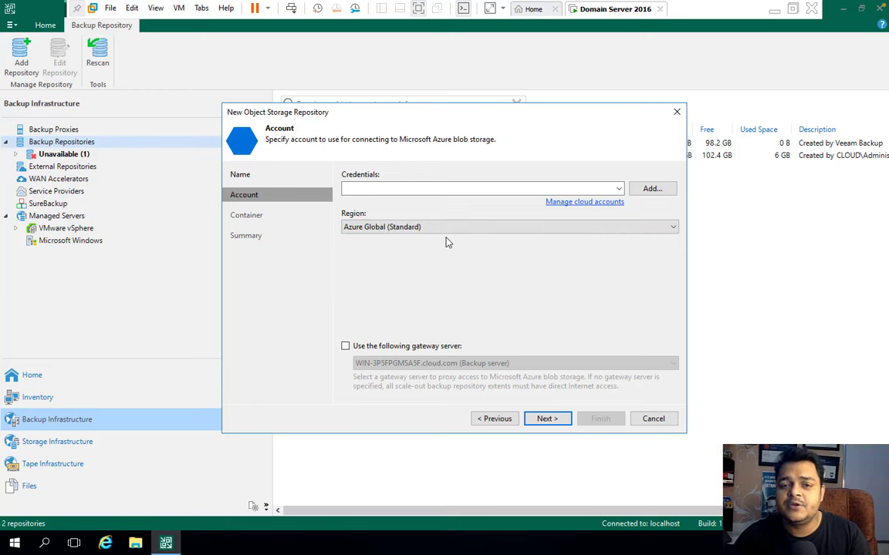
Step: Start a new Azure storage credential in Veeam and fill its account with the name demostorage19887 copied from the Azure portal in Chrome
{"action": "left_click", "coordinate": [586, 203]}
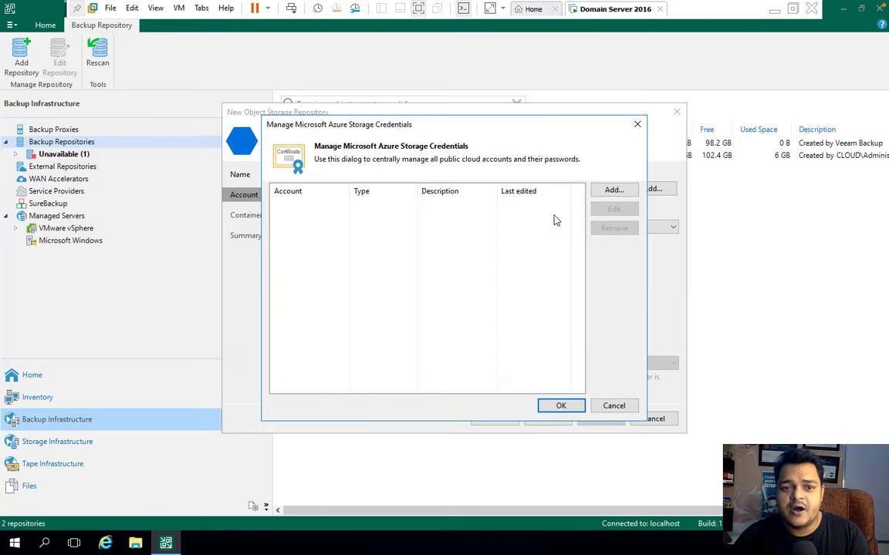
{"action": "left_click", "coordinate": [614, 191]}
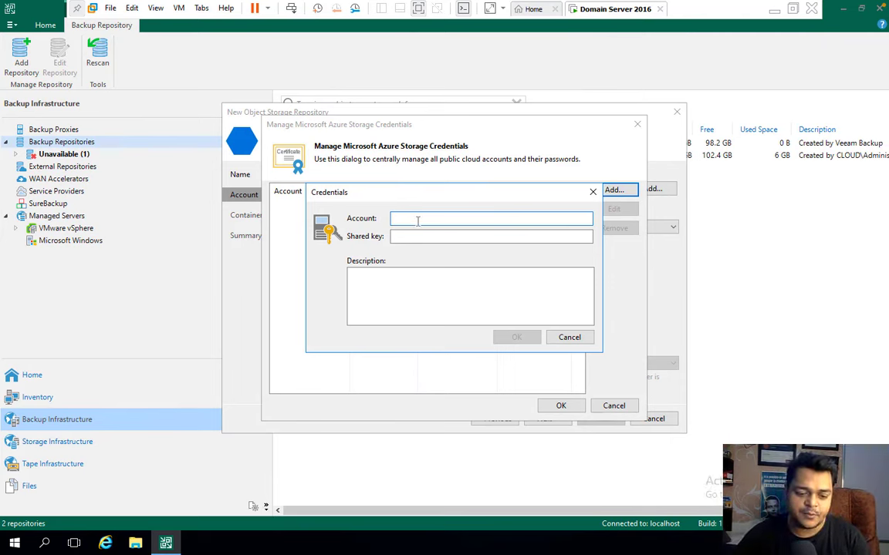
{"action": "left_click", "coordinate": [776, 10]}
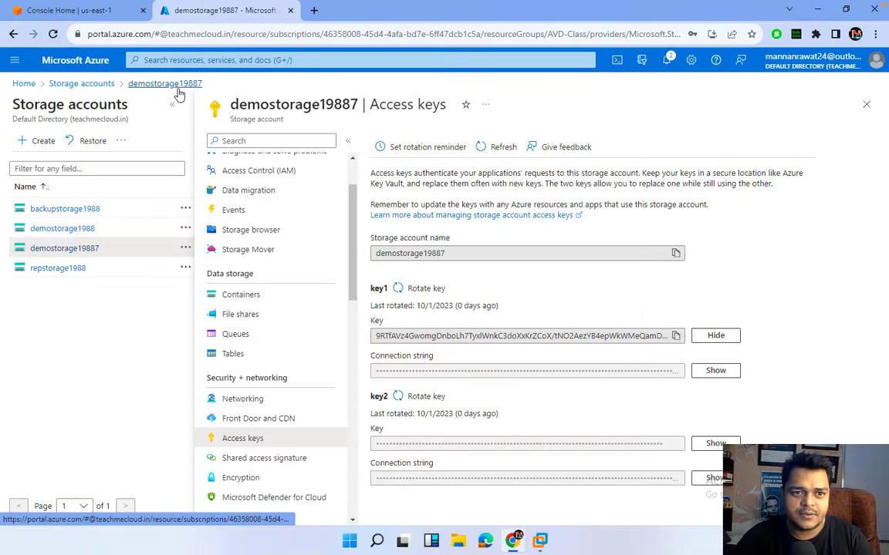
{"action": "left_click_drag", "start_coordinate": [227, 102], "coordinate": [354, 104]}
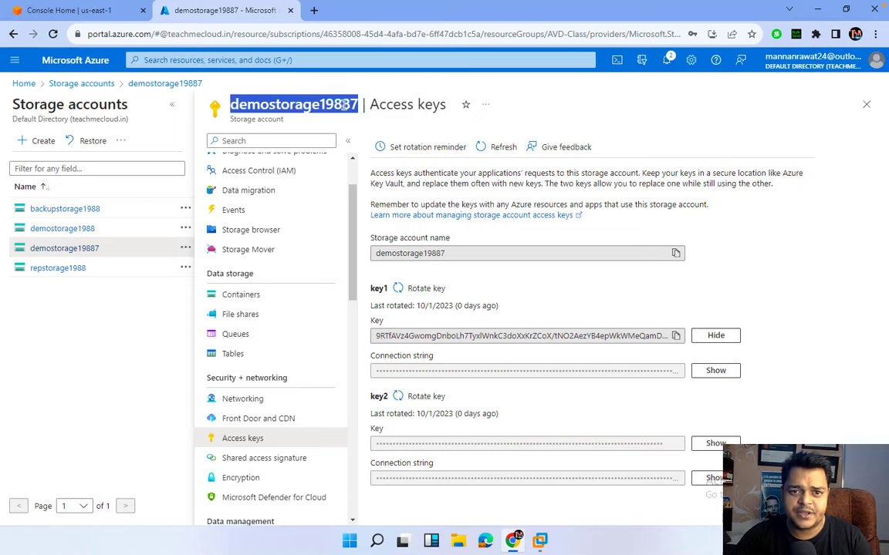
{"action": "right_click", "coordinate": [347, 105]}
{"action": "left_click", "coordinate": [371, 113]}
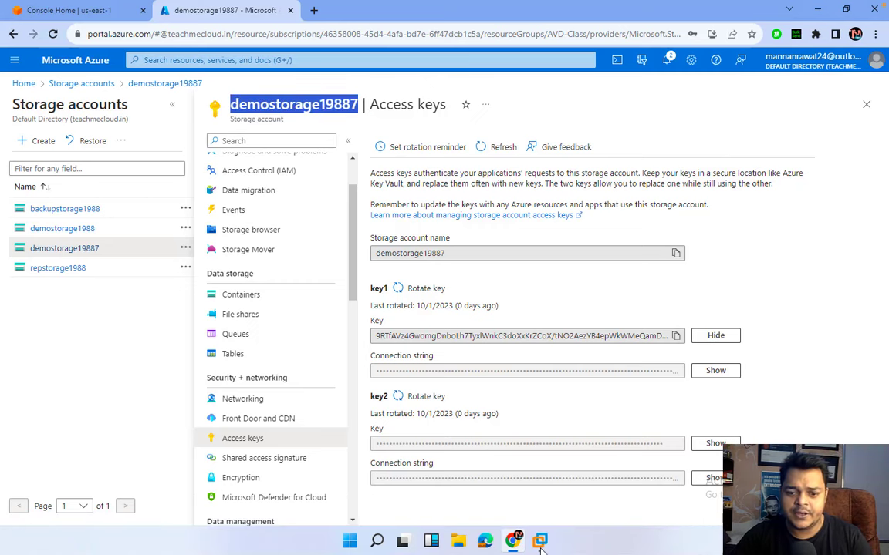
{"action": "mouse_move", "coordinate": [548, 538]}
{"action": "left_click", "coordinate": [606, 461]}
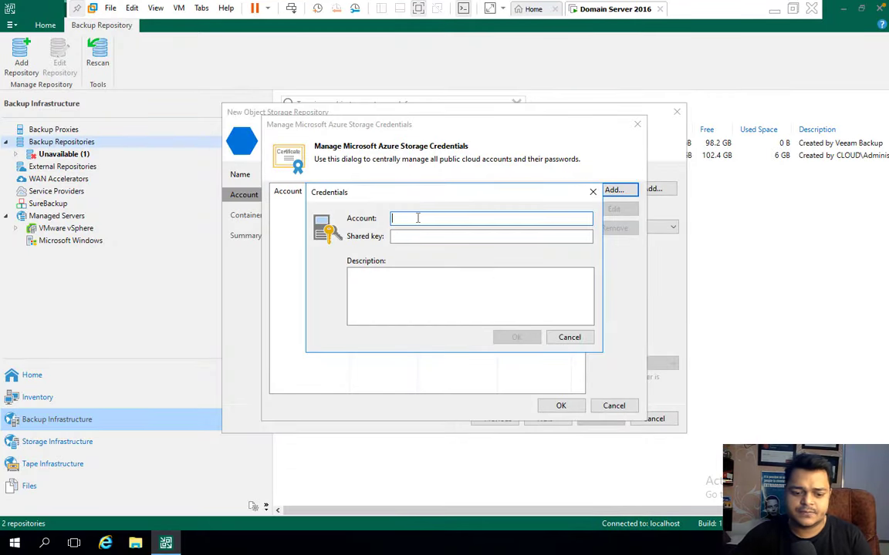
{"action": "key", "text": "ctrl+v"}
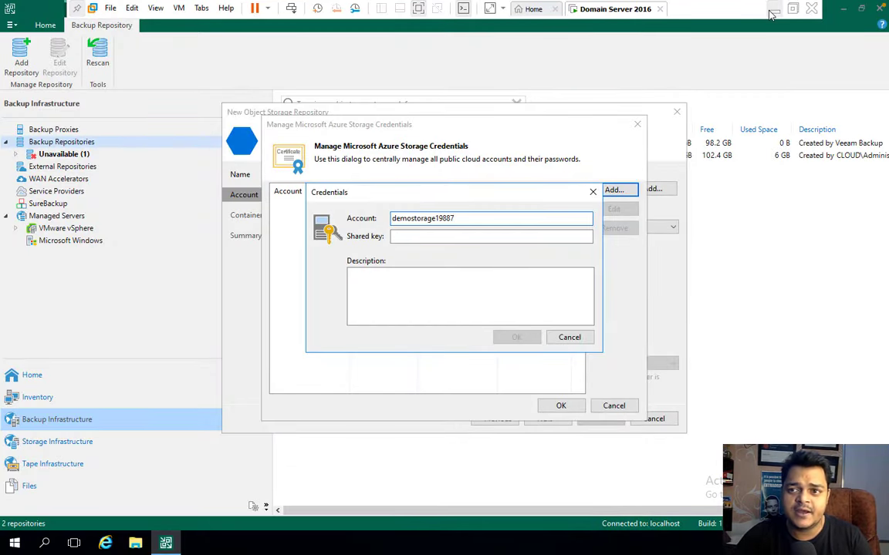
Step: Switch to the Azure portal in Chrome, reveal key1 among the demostorage19887 storage account's access keys and copy it
{"action": "key", "text": "alt+Tab"}
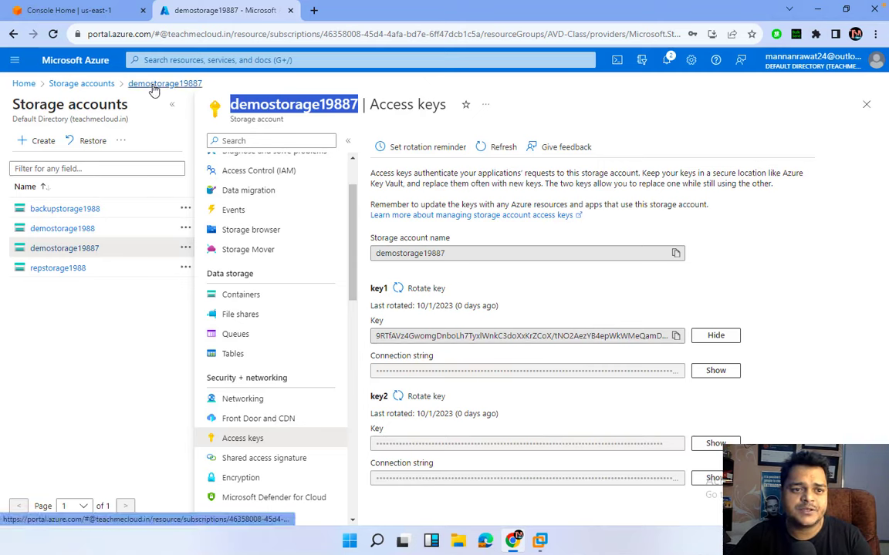
{"action": "scroll", "coordinate": [297, 288], "scroll_direction": "up", "scroll_amount": 2}
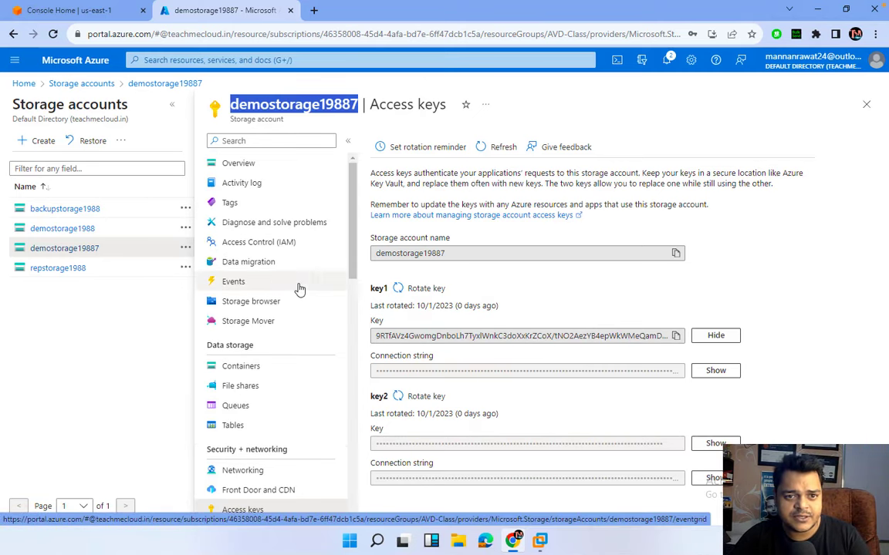
{"action": "scroll", "coordinate": [247, 421], "scroll_direction": "down", "scroll_amount": 1}
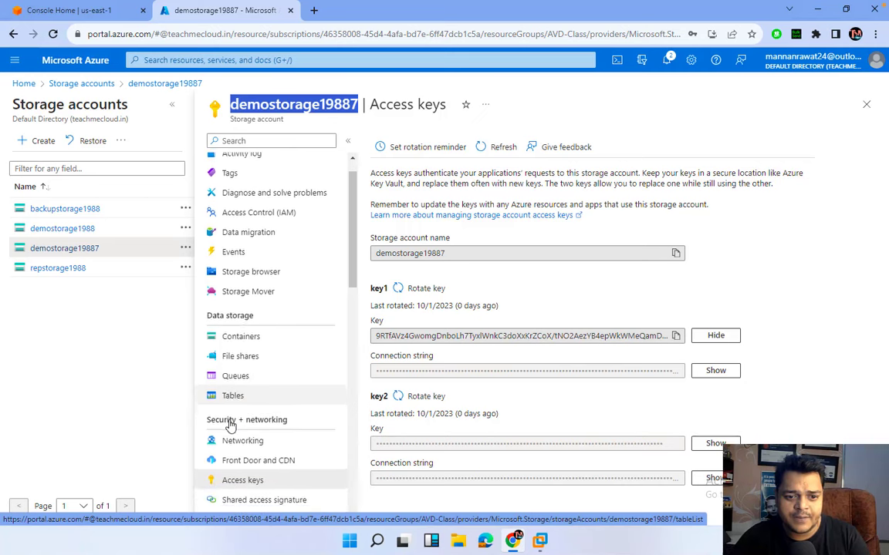
{"action": "scroll", "coordinate": [256, 421], "scroll_direction": "down", "scroll_amount": 1}
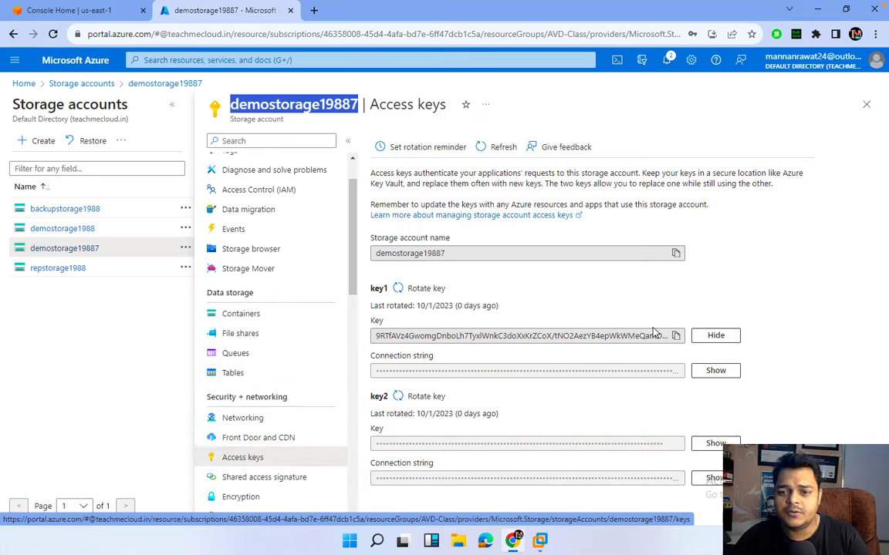
{"action": "left_click", "coordinate": [675, 337]}
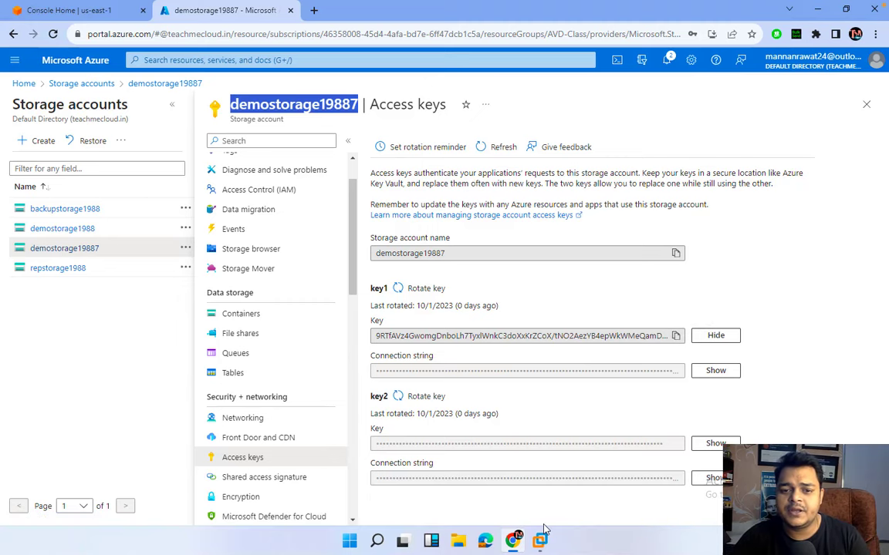
{"action": "left_click", "coordinate": [865, 108]}
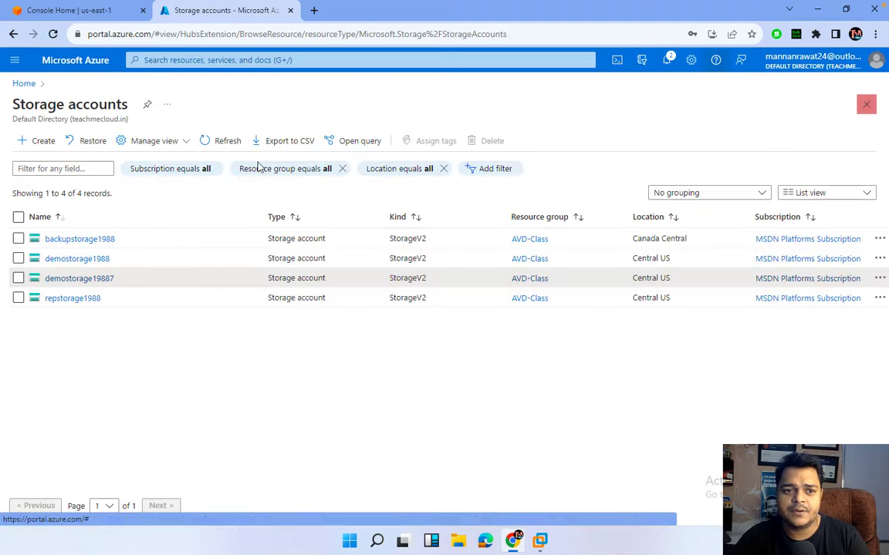
{"action": "left_click", "coordinate": [69, 279]}
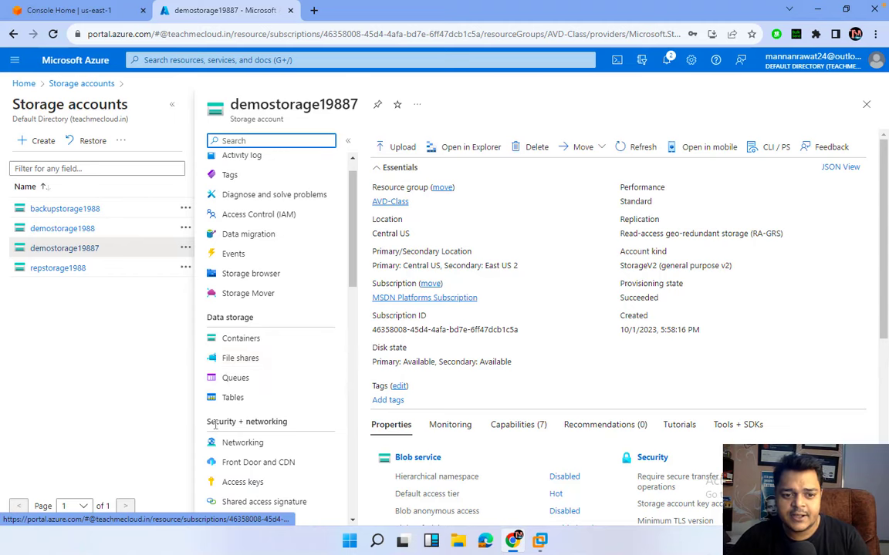
{"action": "scroll", "coordinate": [251, 423], "scroll_direction": "down", "scroll_amount": 1}
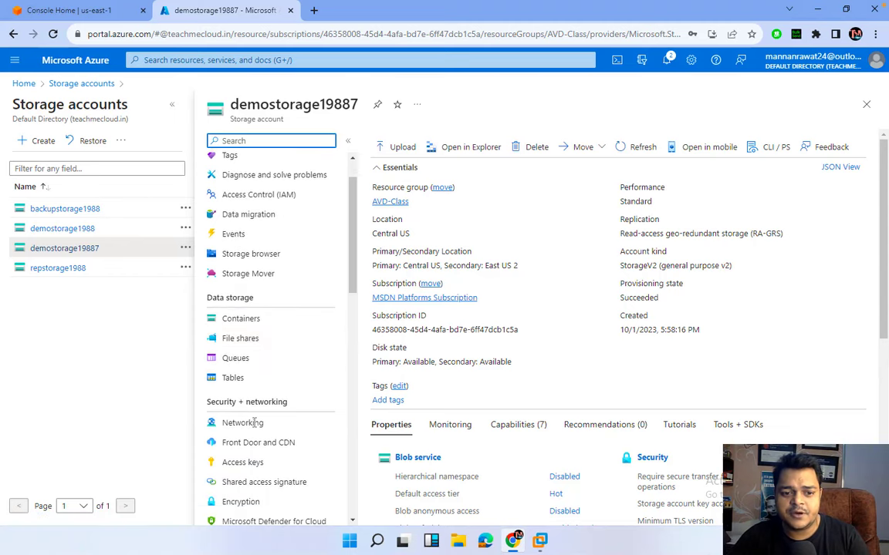
{"action": "left_click", "coordinate": [237, 464]}
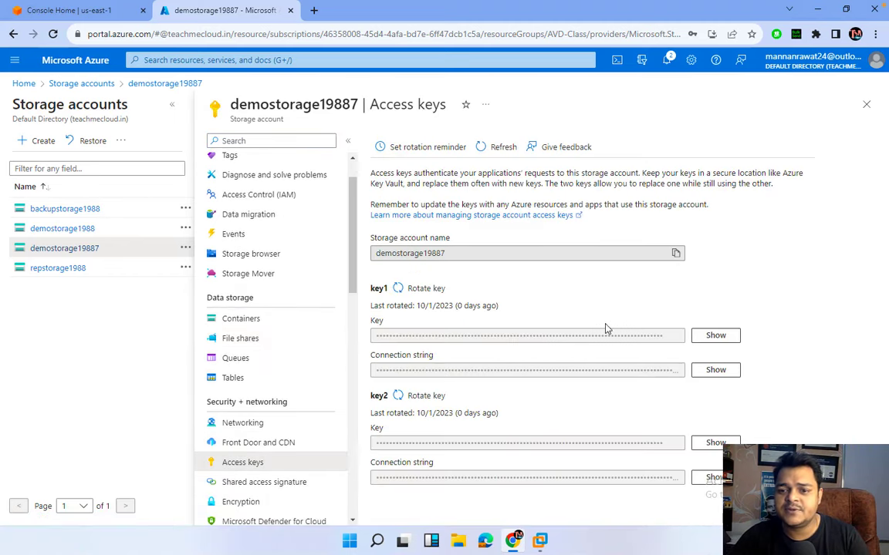
{"action": "left_click", "coordinate": [723, 340]}
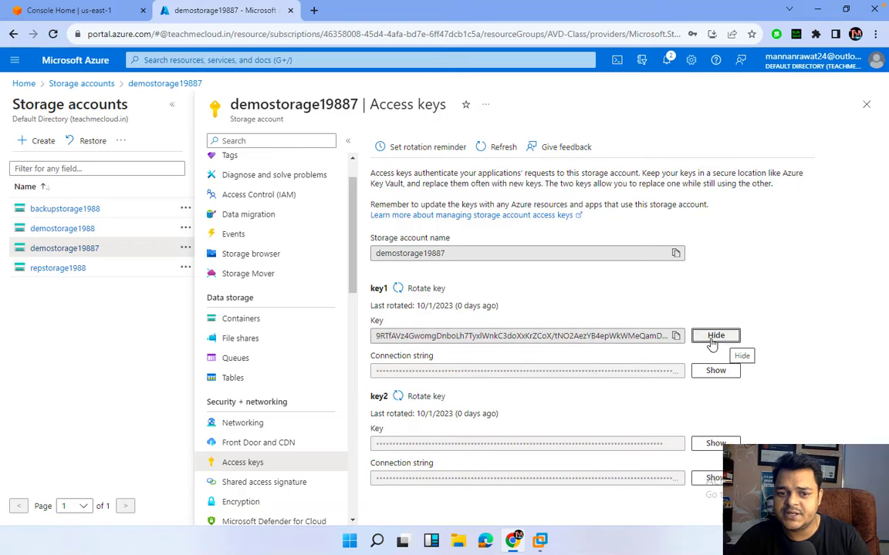
{"action": "left_click", "coordinate": [683, 337]}
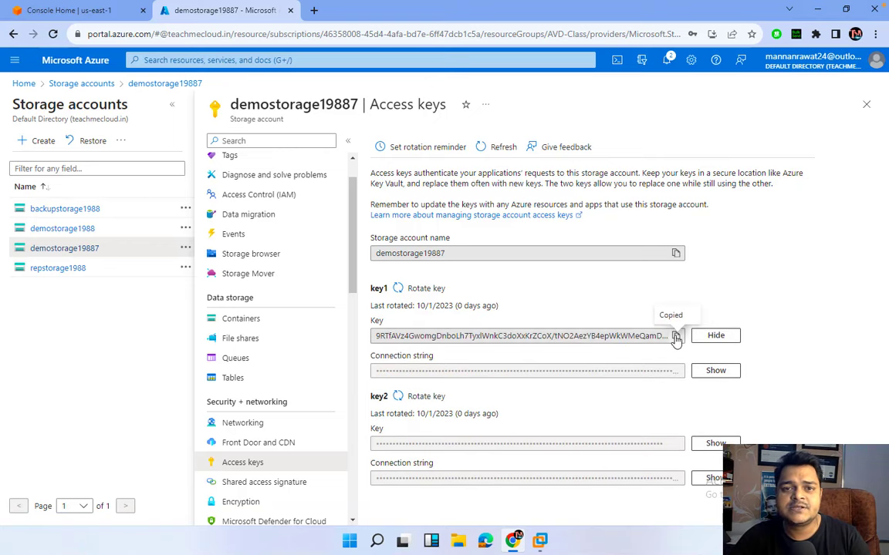
Step: Switch back to the Veeam virtual machine, paste the storage access key as the credential's shared key and save the new cloud account
{"action": "mouse_move", "coordinate": [542, 544]}
{"action": "left_click", "coordinate": [546, 407]}
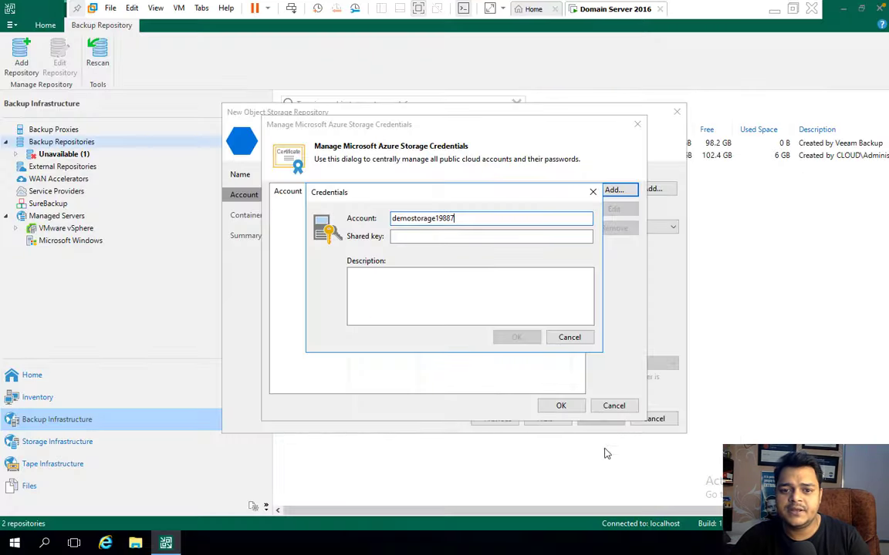
{"action": "left_click", "coordinate": [457, 238]}
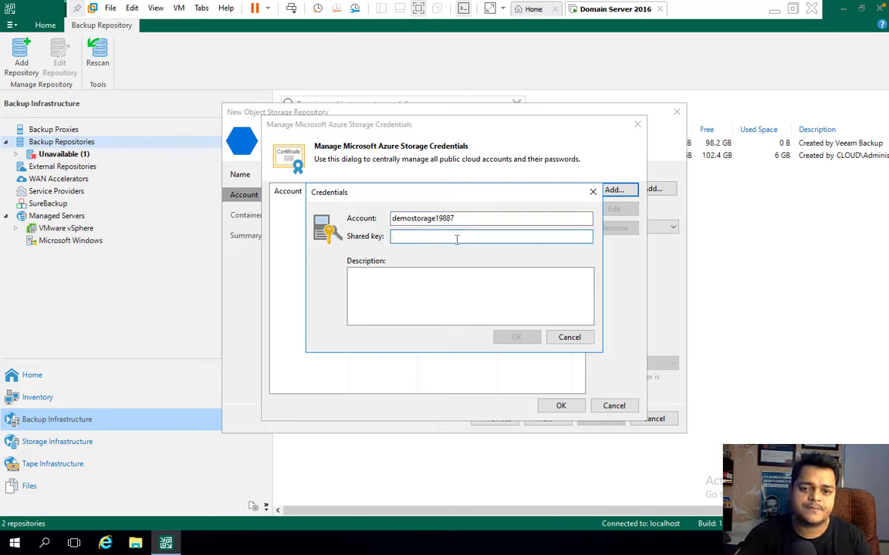
{"action": "key", "text": "ctrl+v"}
{"action": "left_click", "coordinate": [520, 340]}
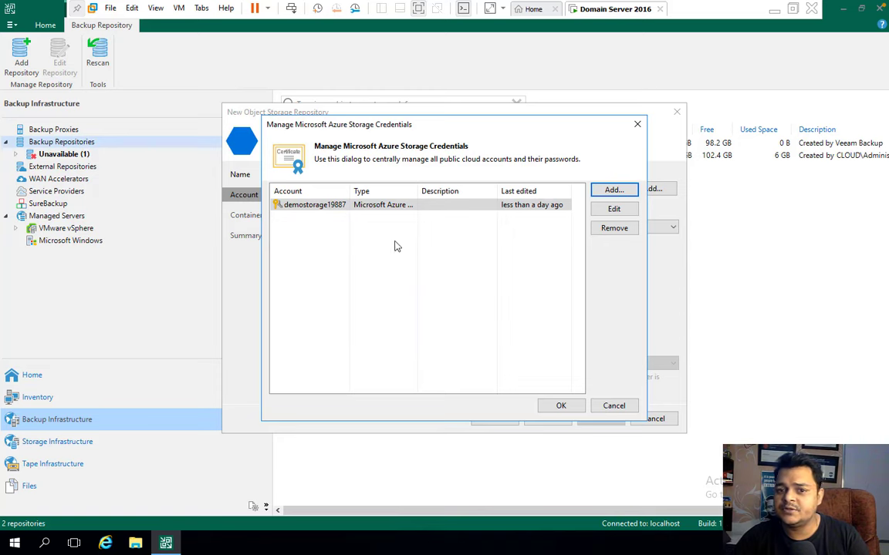
{"action": "left_click", "coordinate": [561, 405]}
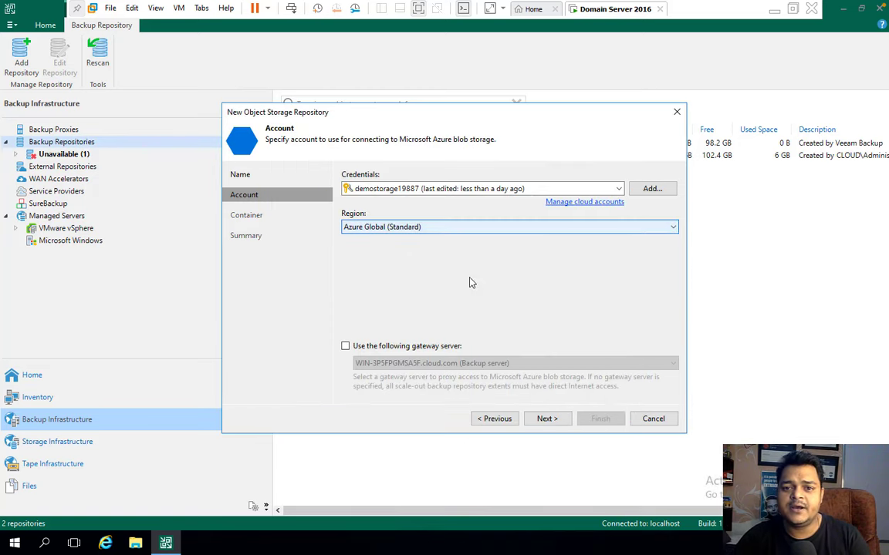
Step: Proceed to the container settings and choose local-azure-storage as the repository's container
{"action": "left_click", "coordinate": [547, 419]}
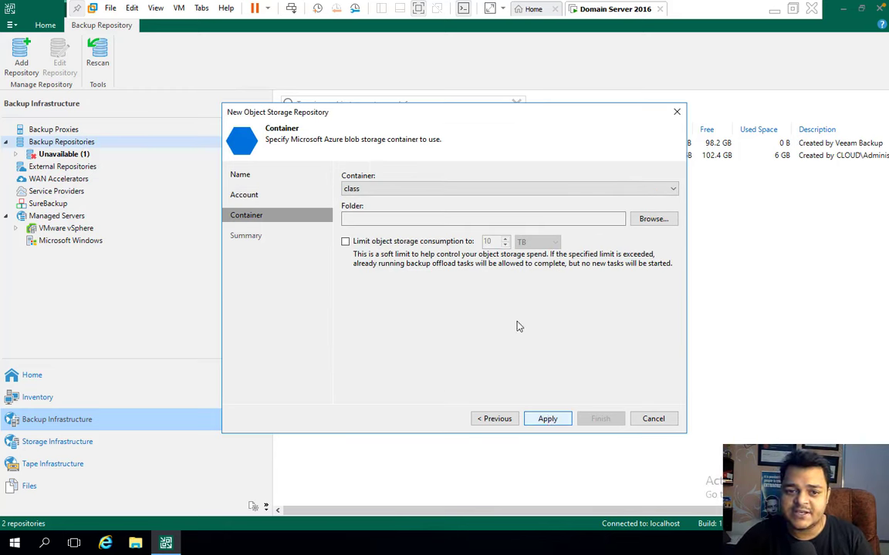
{"action": "left_click", "coordinate": [513, 189]}
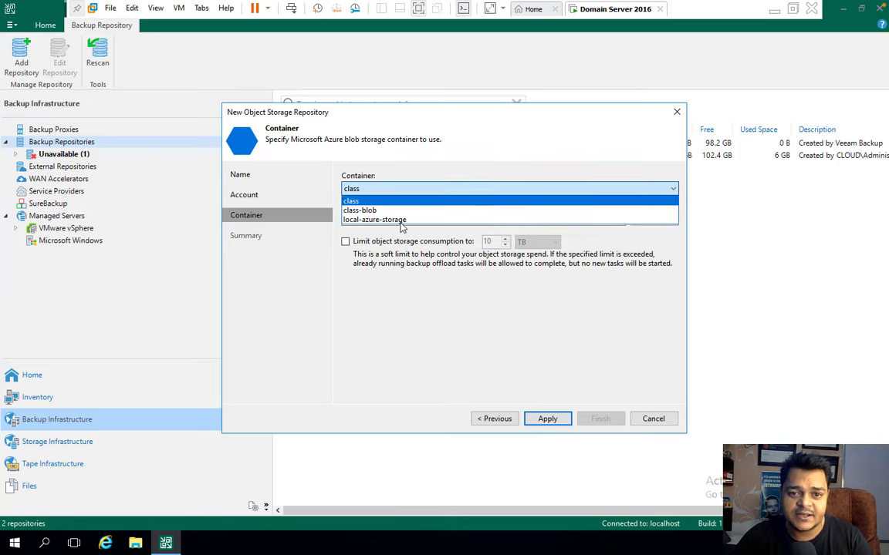
{"action": "left_click", "coordinate": [382, 220]}
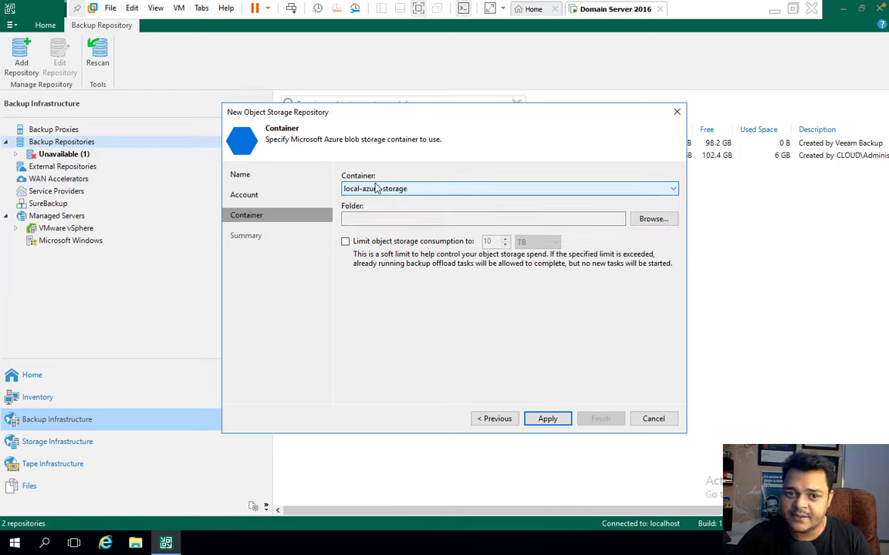
Step: Create a folder named Data-Store in the local-azure-storage container, select it as the repository's folder and apply the settings
{"action": "left_click", "coordinate": [653, 219]}
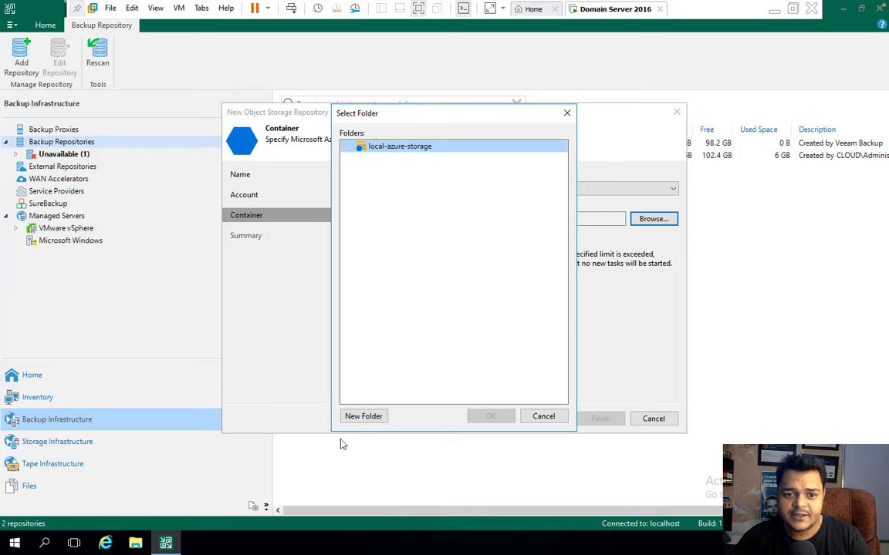
{"action": "left_click", "coordinate": [377, 417]}
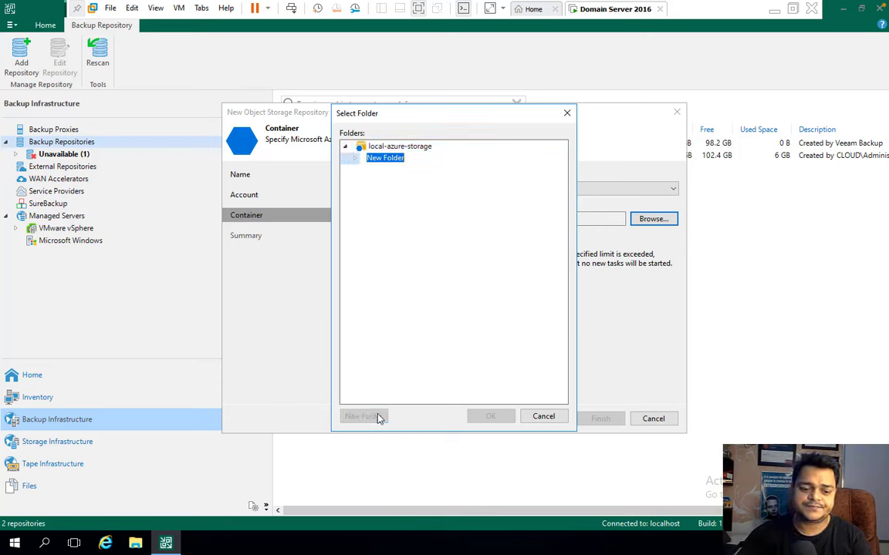
{"action": "type", "text": "S"}
{"action": "key", "text": "BackSpace"}
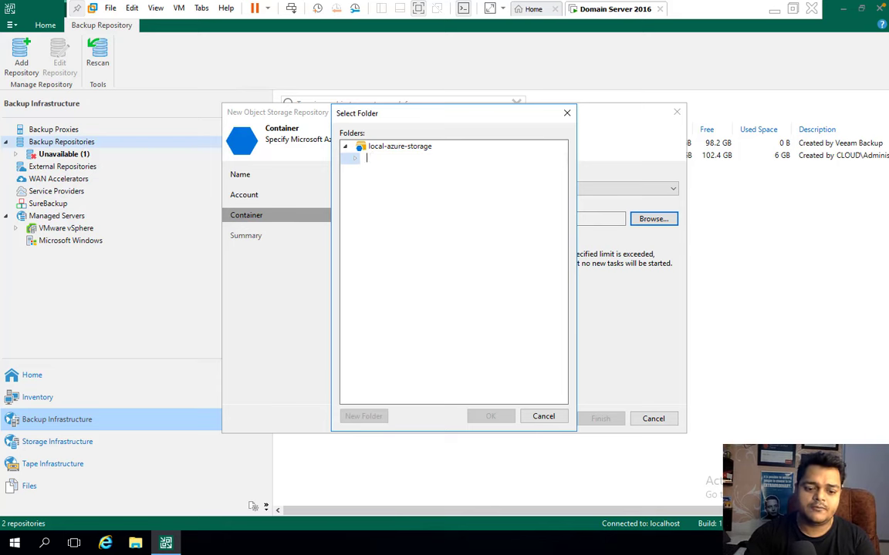
{"action": "type", "text": "Data-St"}
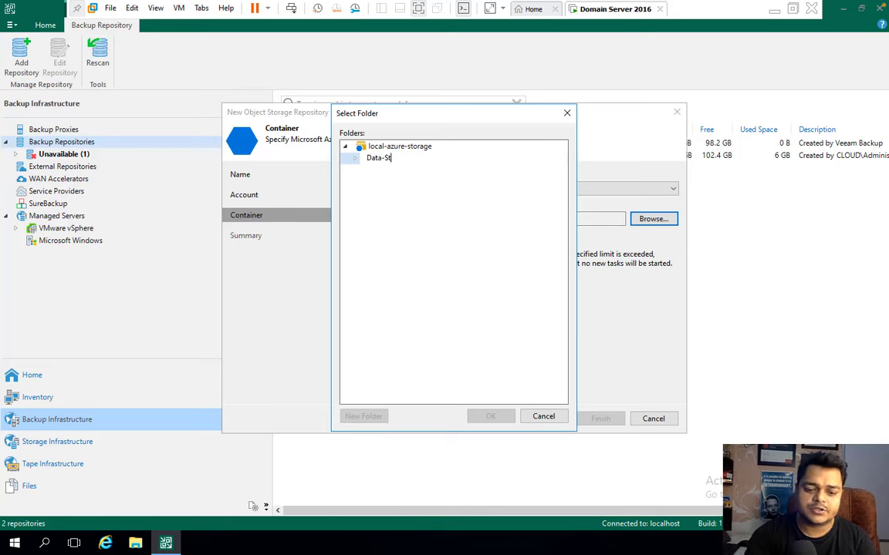
{"action": "type", "text": "ore"}
{"action": "key", "text": "Return"}
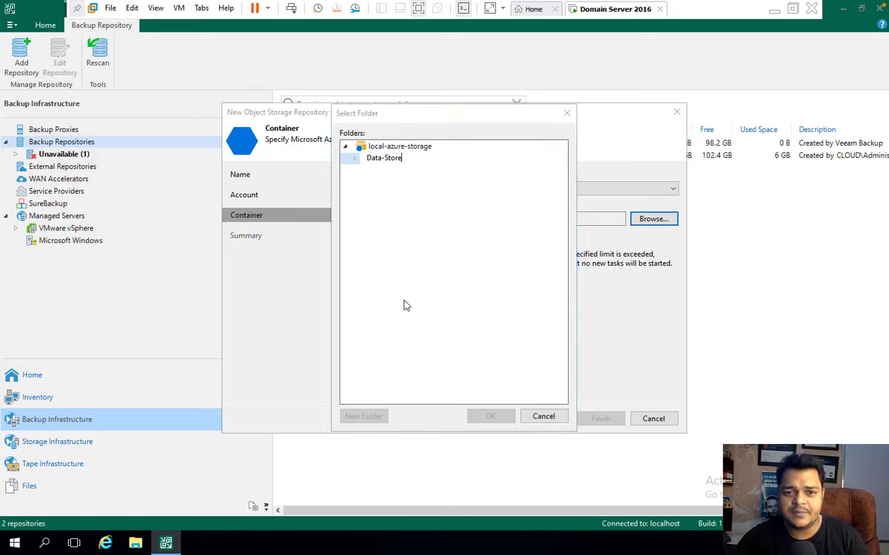
{"action": "left_click", "coordinate": [403, 158]}
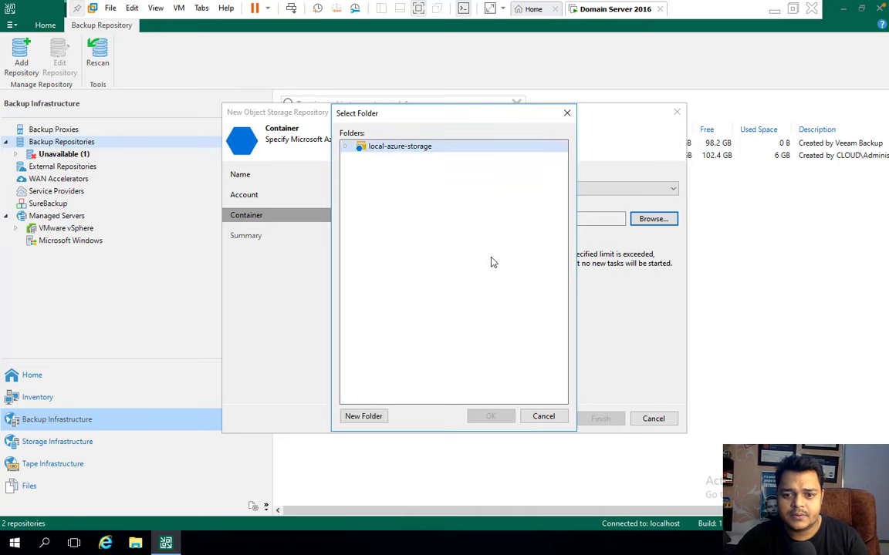
{"action": "left_click", "coordinate": [491, 417]}
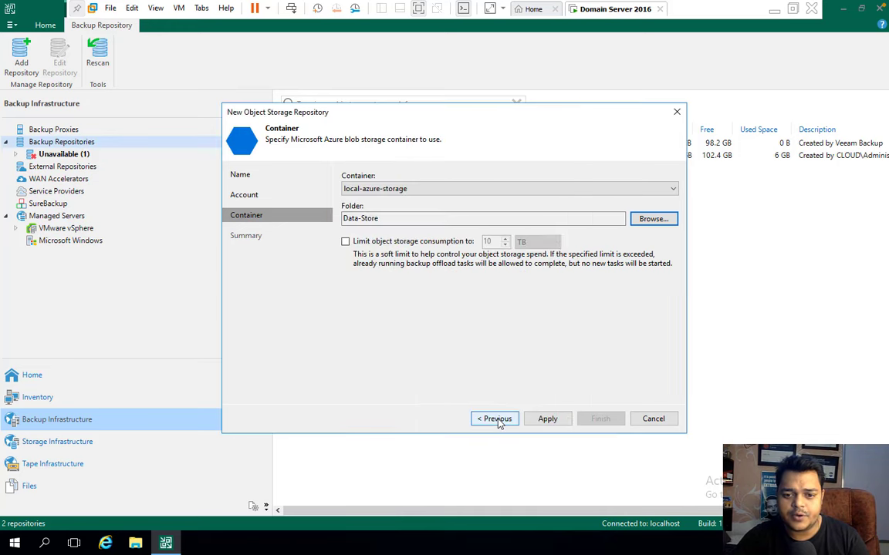
{"action": "left_click", "coordinate": [546, 419]}
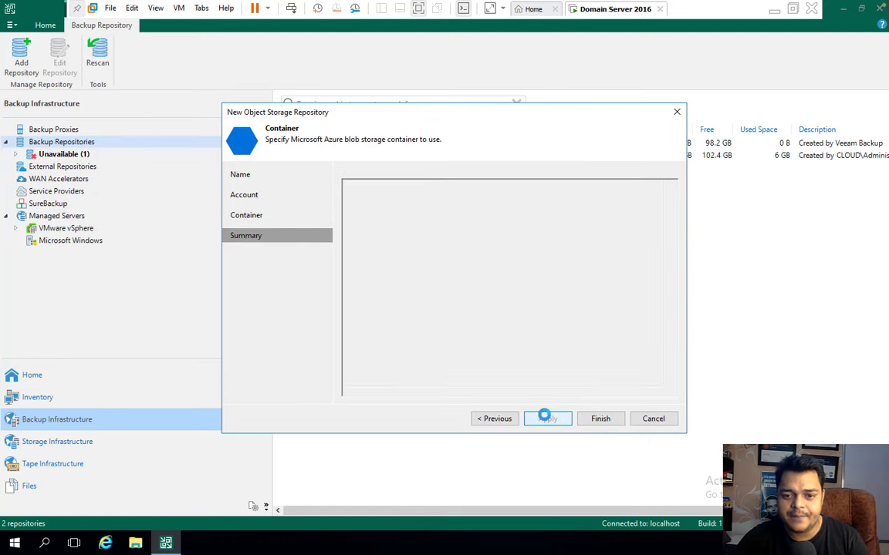
{"action": "left_click", "coordinate": [601, 420]}
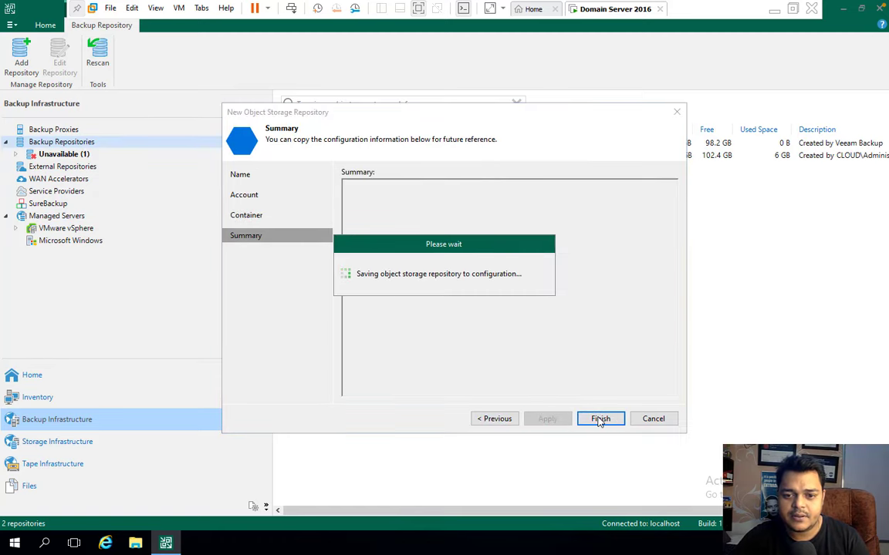
{"action": "key", "text": "ctrl+Left"}
{"action": "key", "text": "ctrl+Left"}
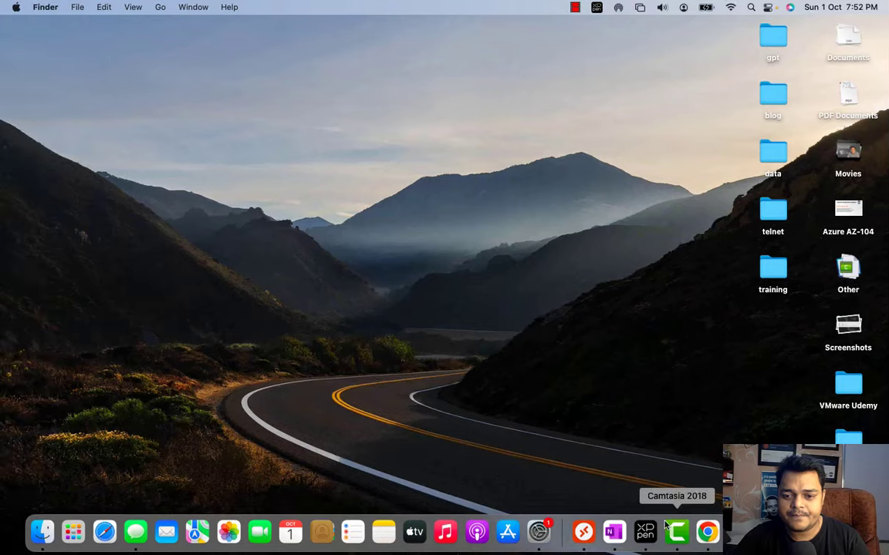
{"action": "right_click", "coordinate": [665, 524]}
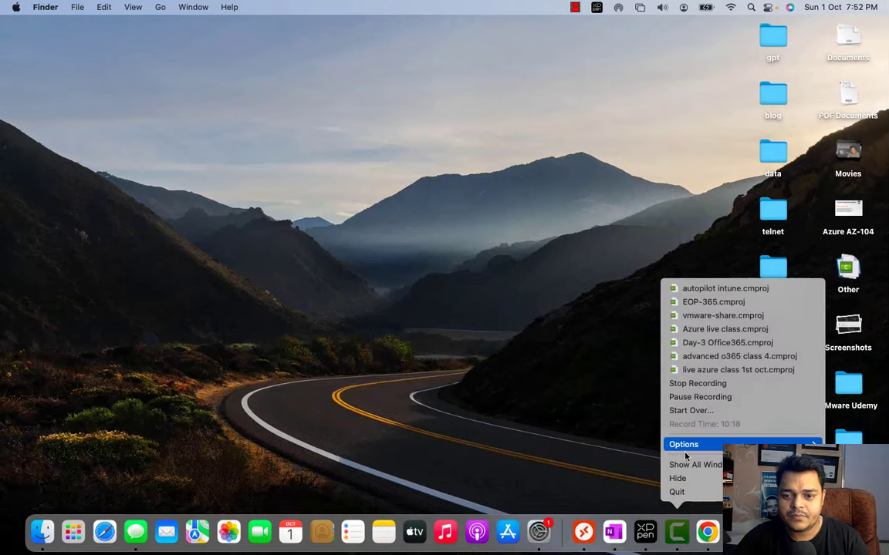
{"action": "left_click", "coordinate": [698, 397]}
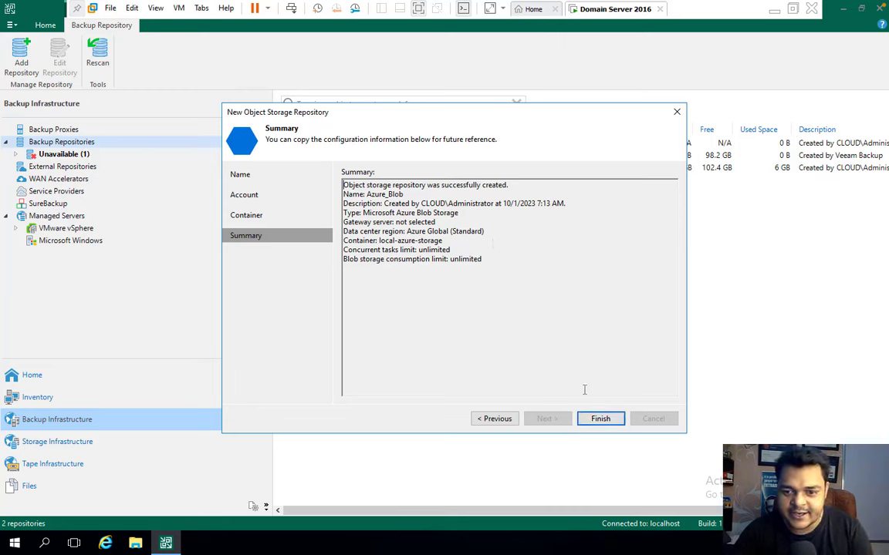
Step: Finish the new object storage repository wizard from its summary
{"action": "left_click", "coordinate": [600, 419]}
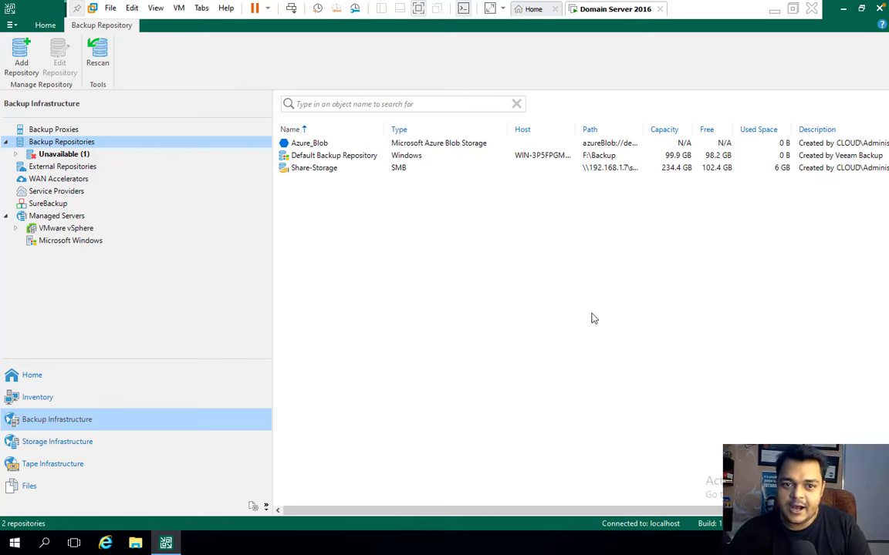
Step: Switch to the Azure portal in Chrome, inspect the Veeam folder in demostorage19887's local-azure-storage container, and return to the Domain Server 2016 virtual machine
{"action": "left_click", "coordinate": [774, 9]}
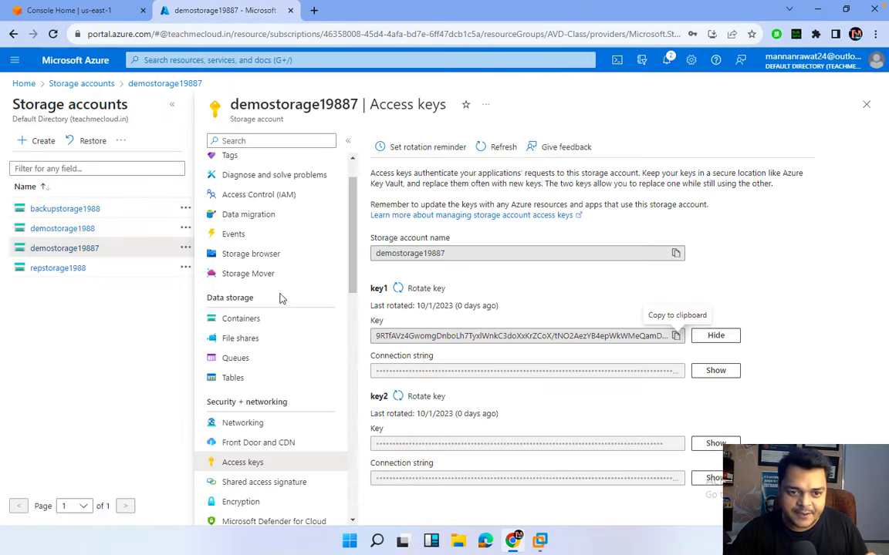
{"action": "left_click", "coordinate": [247, 319]}
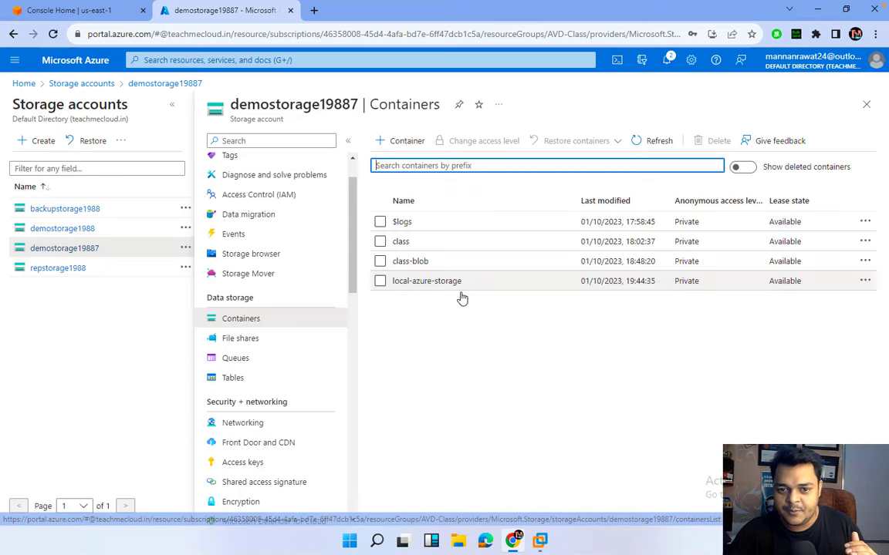
{"action": "left_click", "coordinate": [422, 282]}
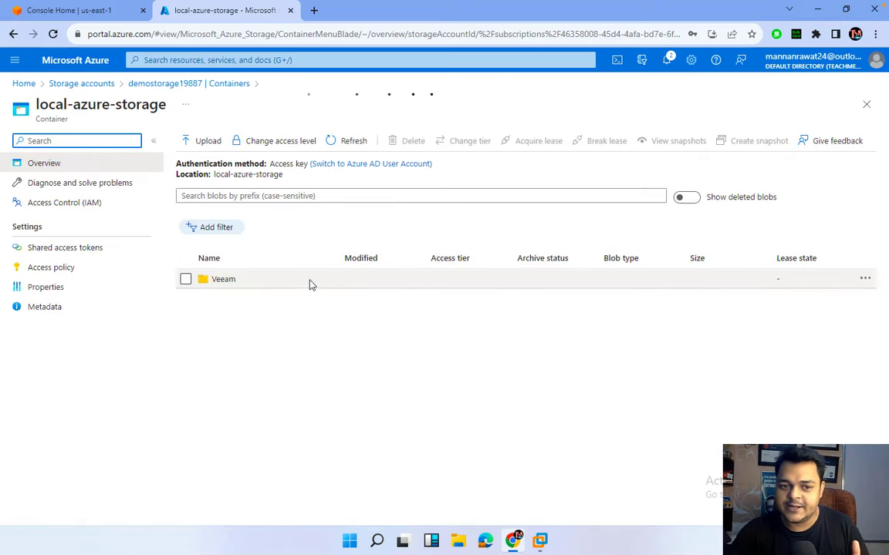
{"action": "left_click", "coordinate": [223, 280]}
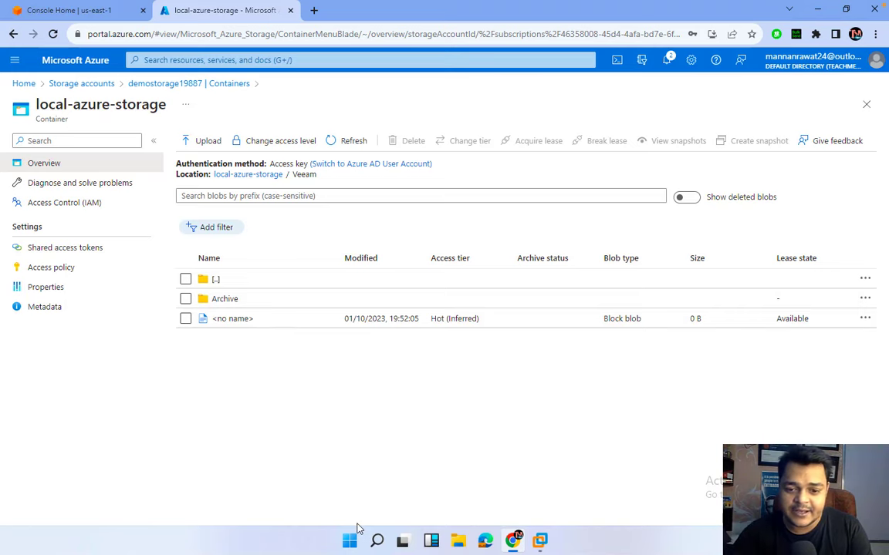
{"action": "mouse_move", "coordinate": [544, 546]}
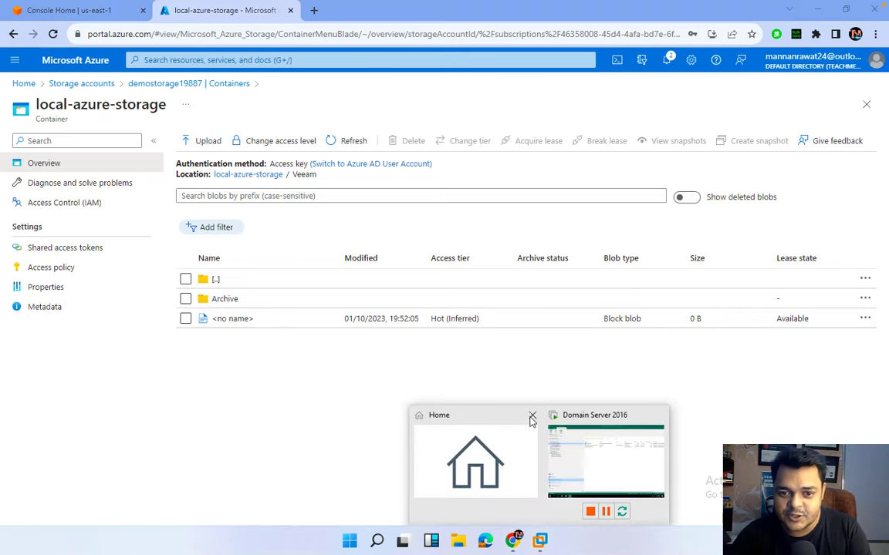
{"action": "left_click", "coordinate": [602, 461]}
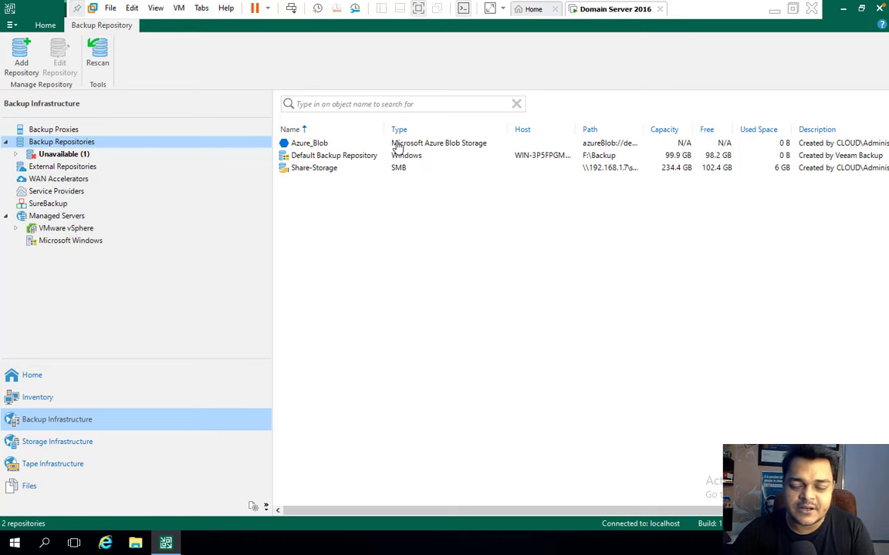
{"action": "key", "text": "ctrl+Left"}
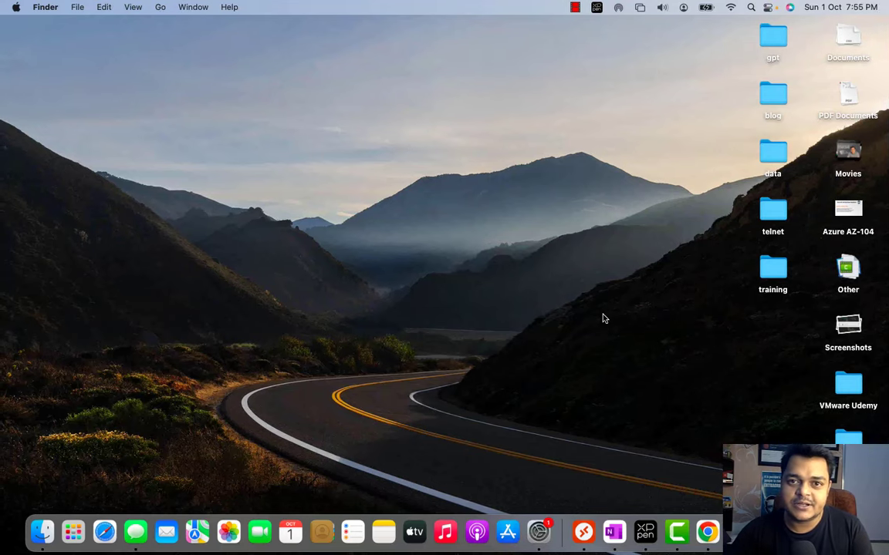
{"action": "right_click", "coordinate": [677, 538]}
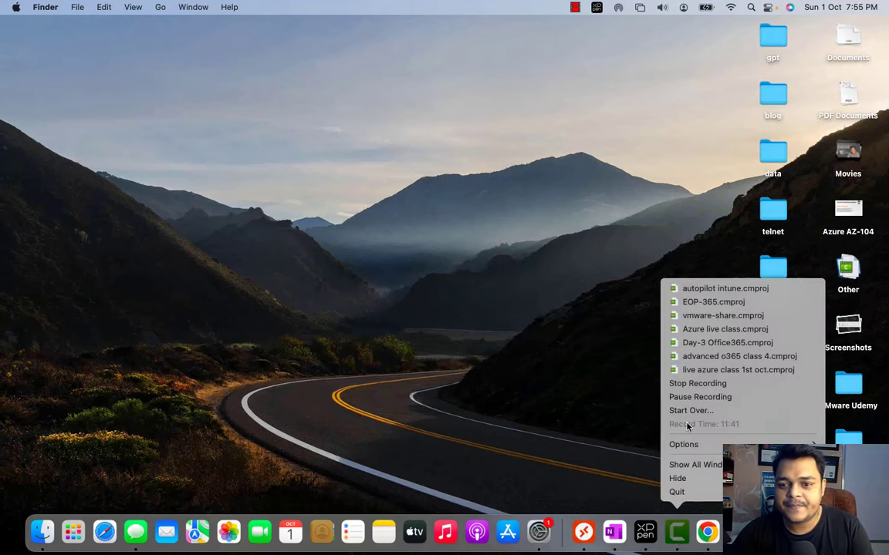